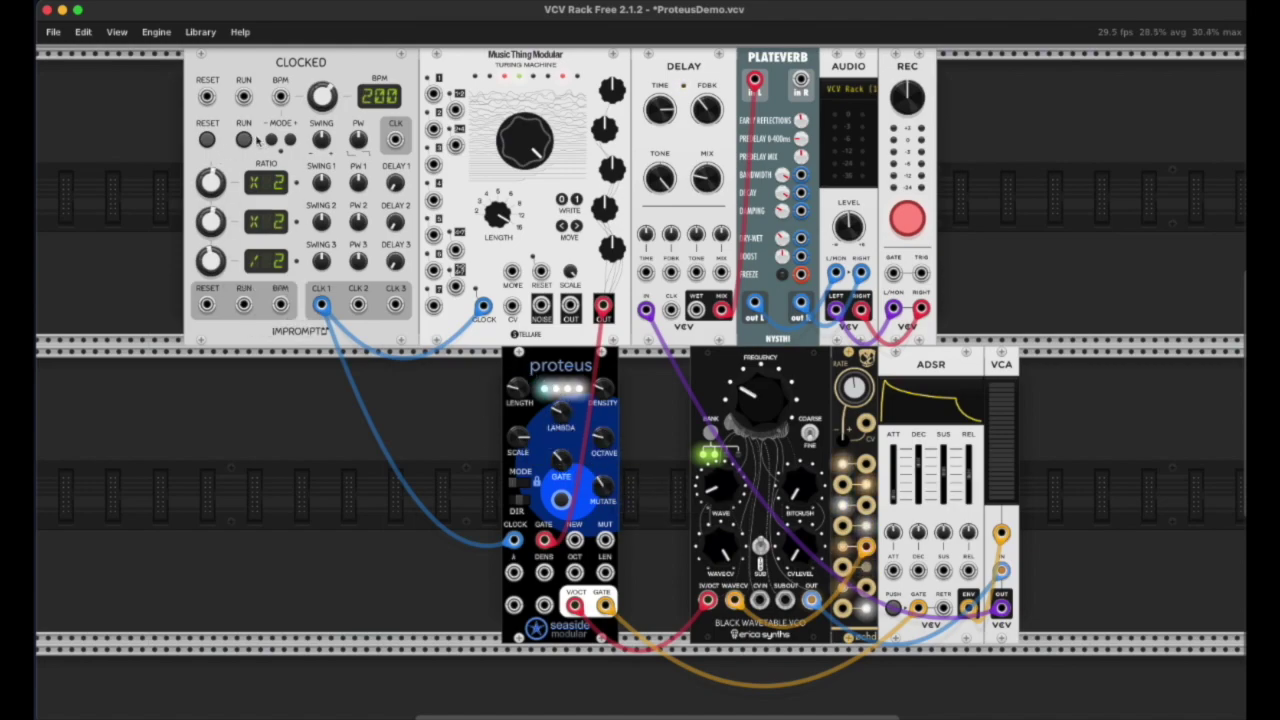
Start the CLOCKED module running and raise the Proteus density to 66%
{"action": "left_click", "coordinate": [244, 140]}
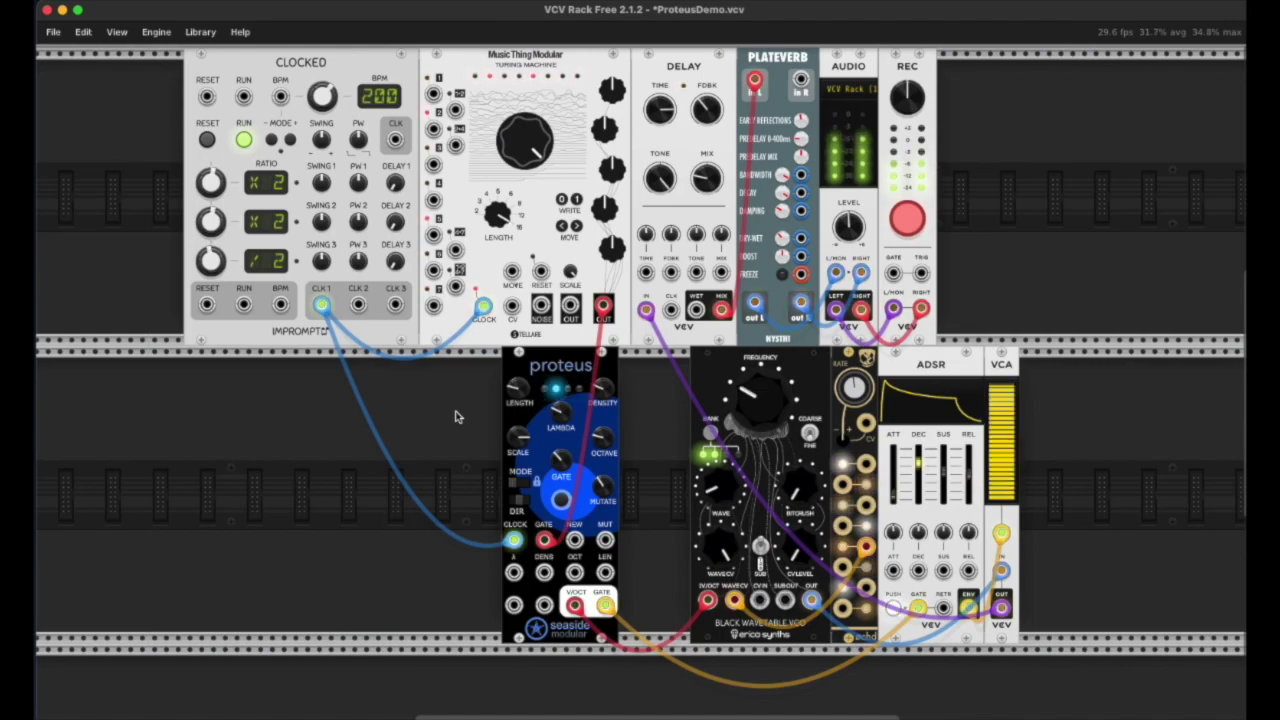
{"action": "mouse_move", "coordinate": [614, 433]}
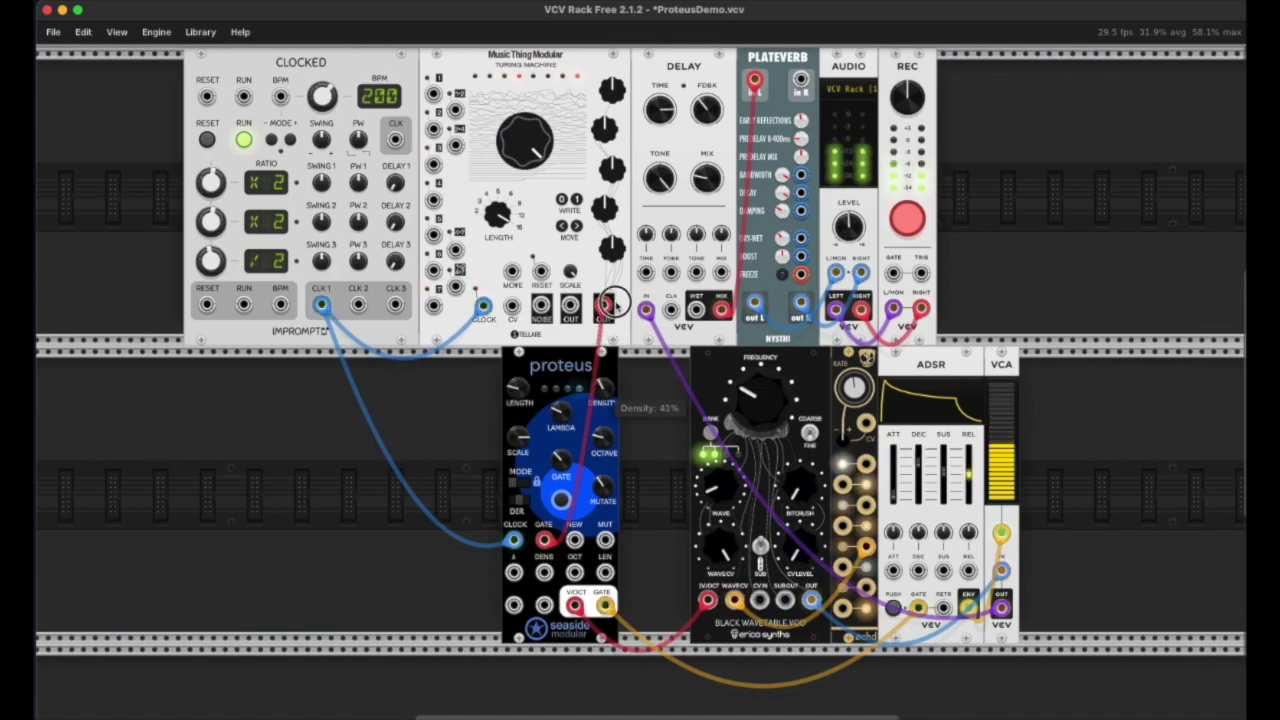
{"action": "left_click_drag", "start_coordinate": [601, 414], "coordinate": [600, 372]}
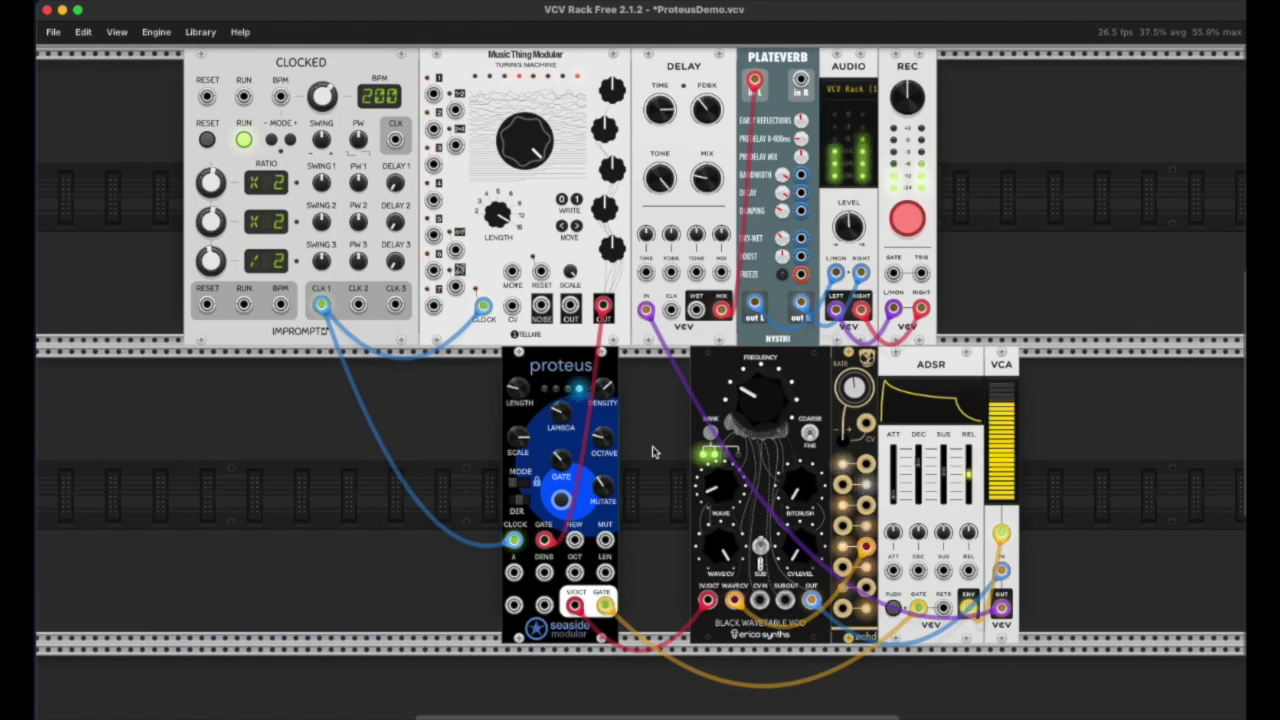
Examine the Proteus sequence length, scale, lambda, octave and mutate controls
{"action": "mouse_move", "coordinate": [522, 396]}
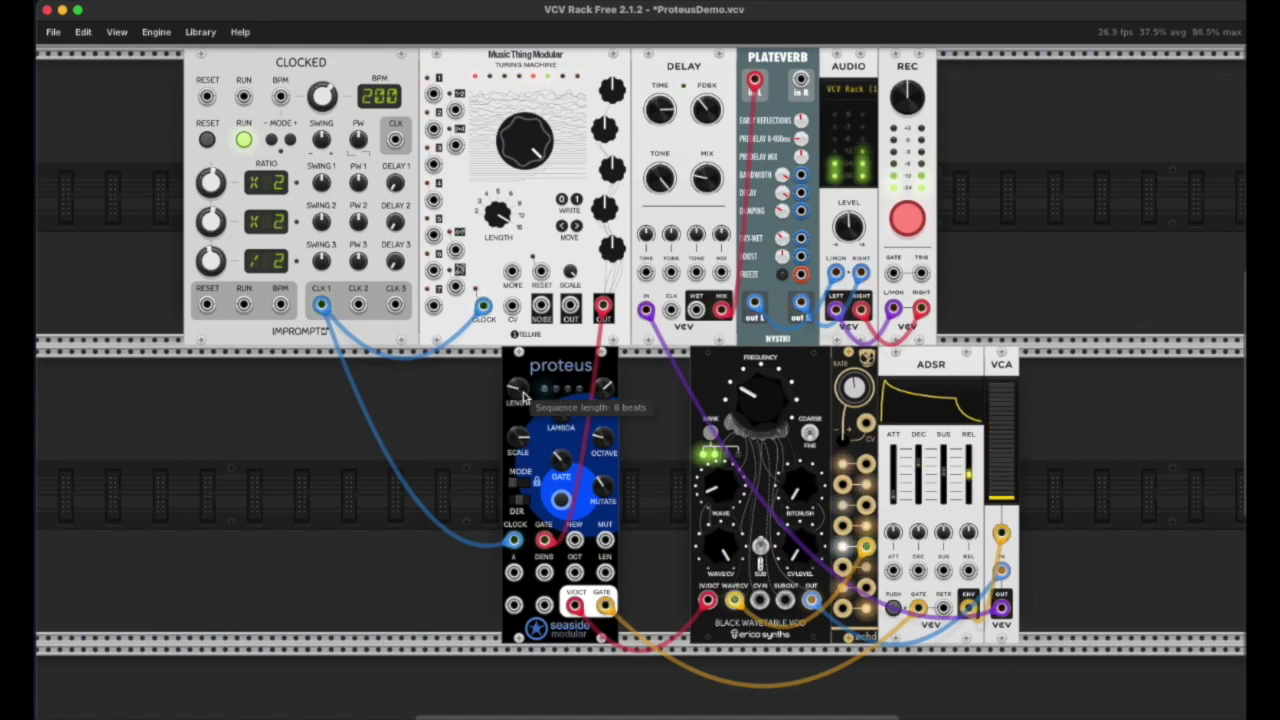
{"action": "mouse_move", "coordinate": [520, 438]}
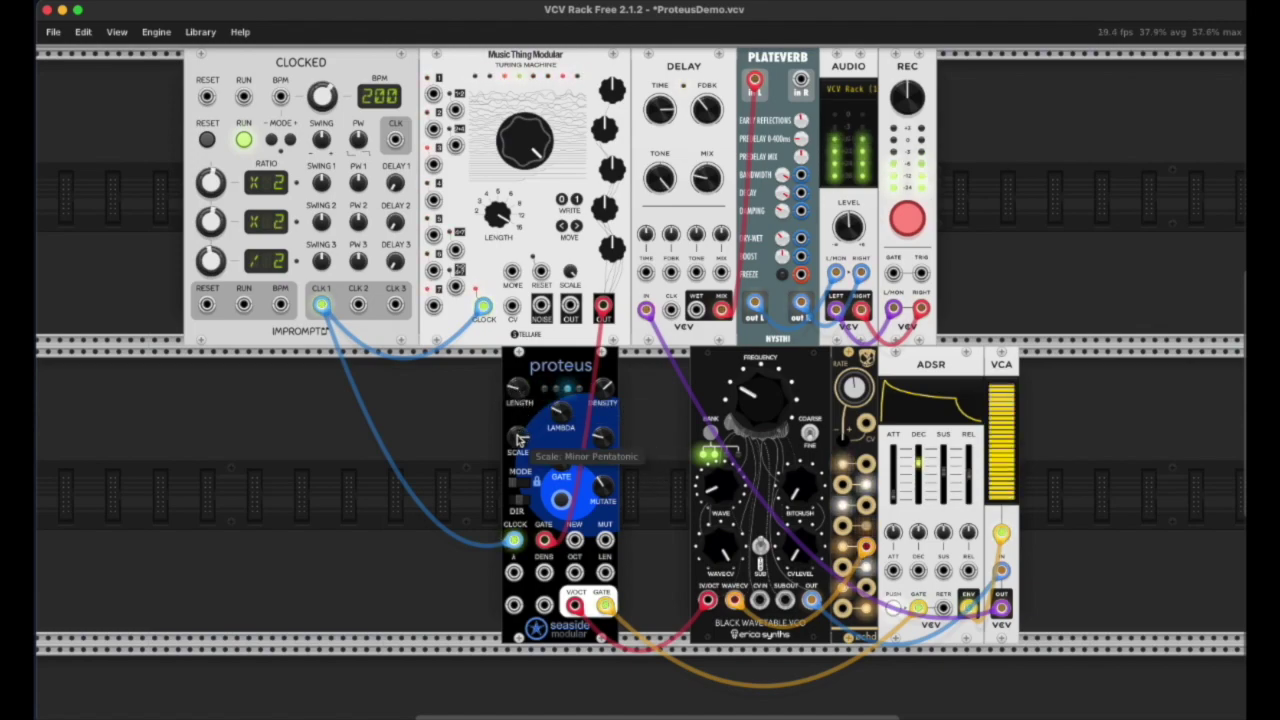
{"action": "mouse_move", "coordinate": [560, 418]}
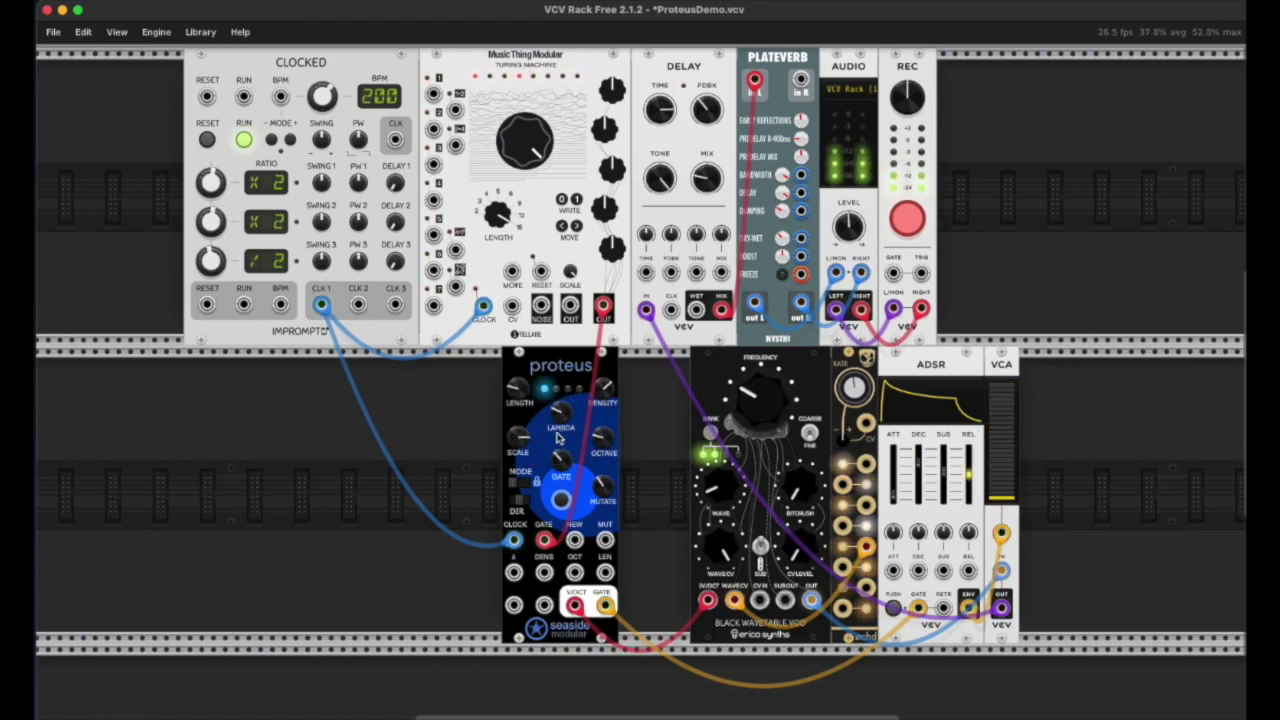
{"action": "mouse_move", "coordinate": [565, 458]}
{"action": "scroll", "coordinate": [575, 458], "scroll_direction": "left", "scroll_amount": 1}
{"action": "mouse_move", "coordinate": [615, 447]}
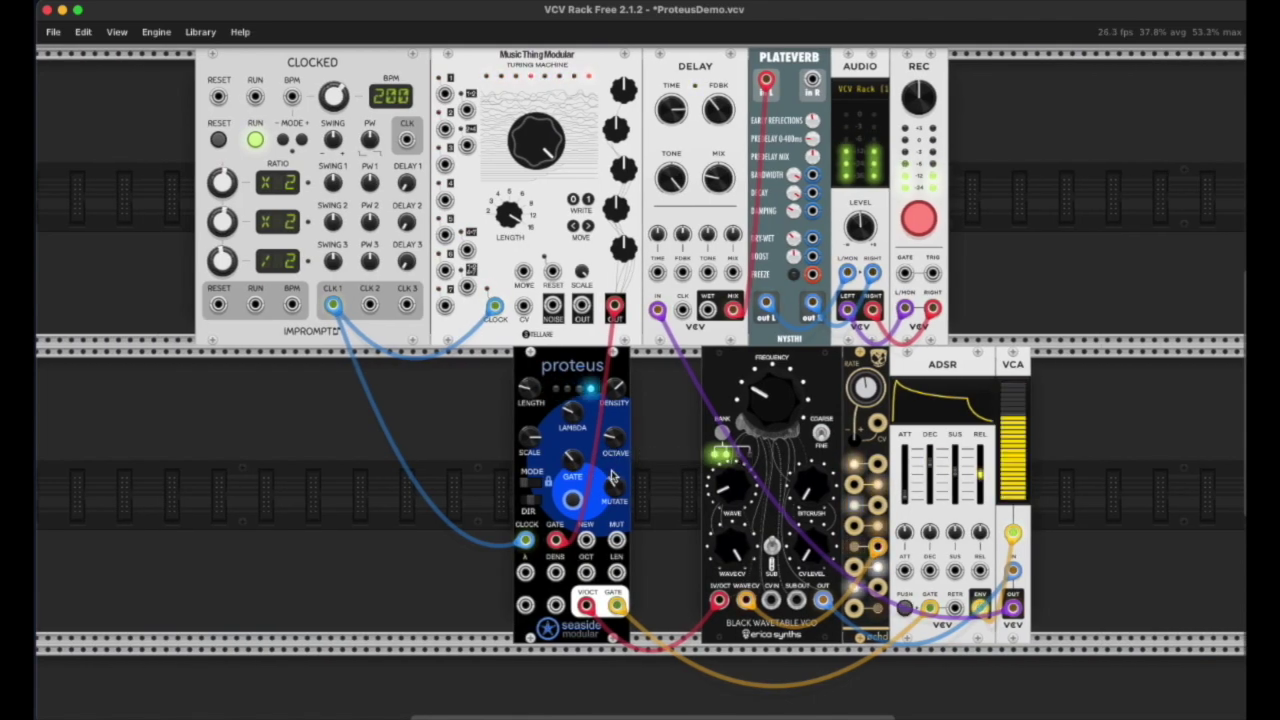
{"action": "mouse_move", "coordinate": [614, 486]}
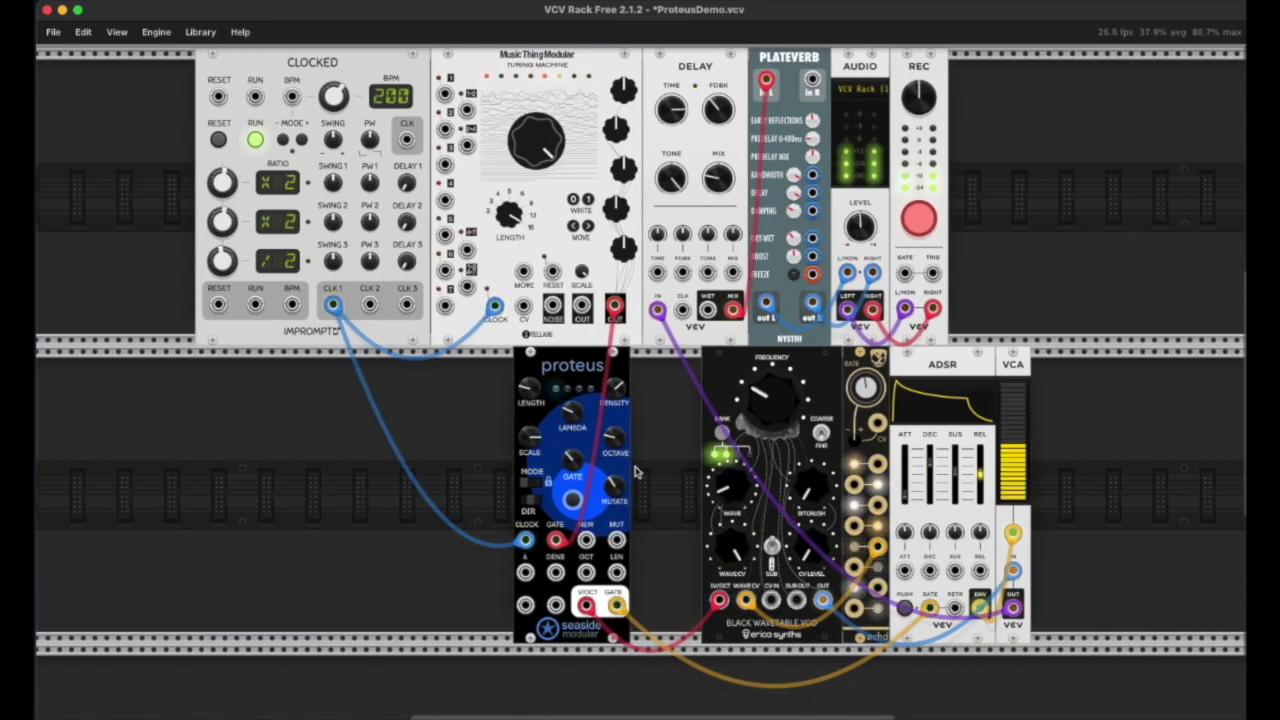
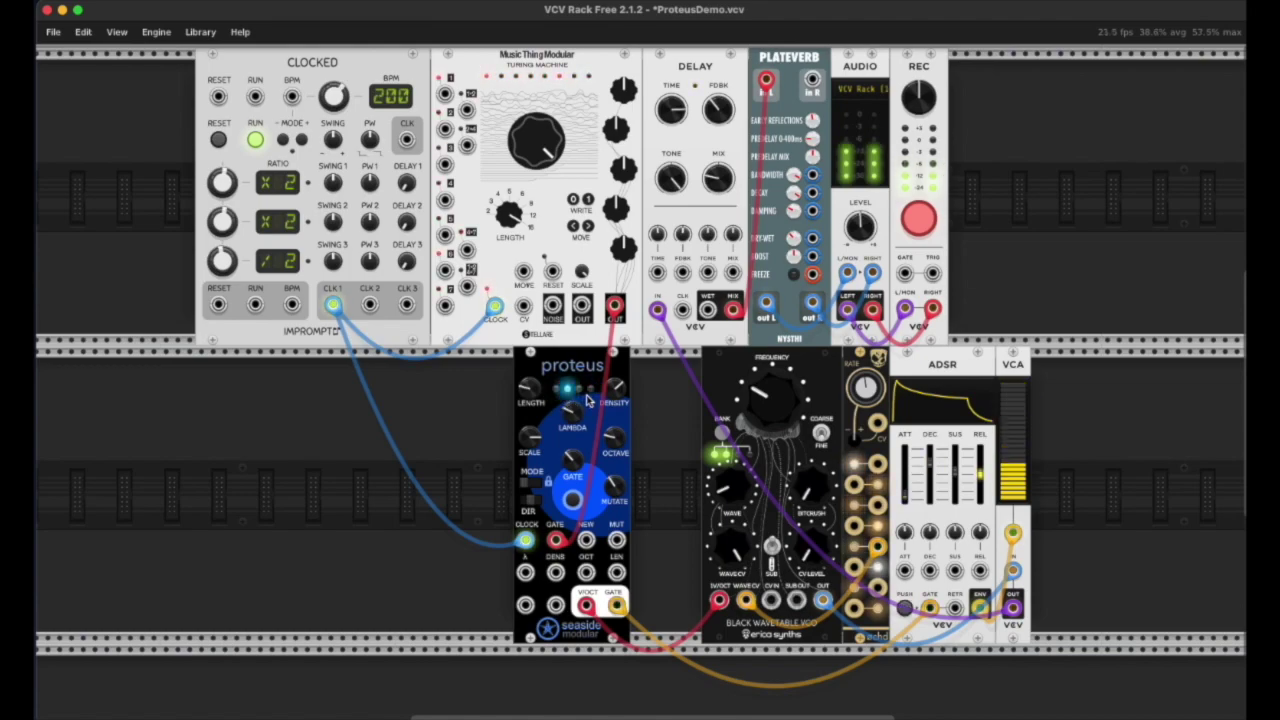
Set the first CLOCKED ratio to x1 and check the Proteus sequence length and lambda controls
{"action": "left_click_drag", "start_coordinate": [228, 198], "coordinate": [200, 205]}
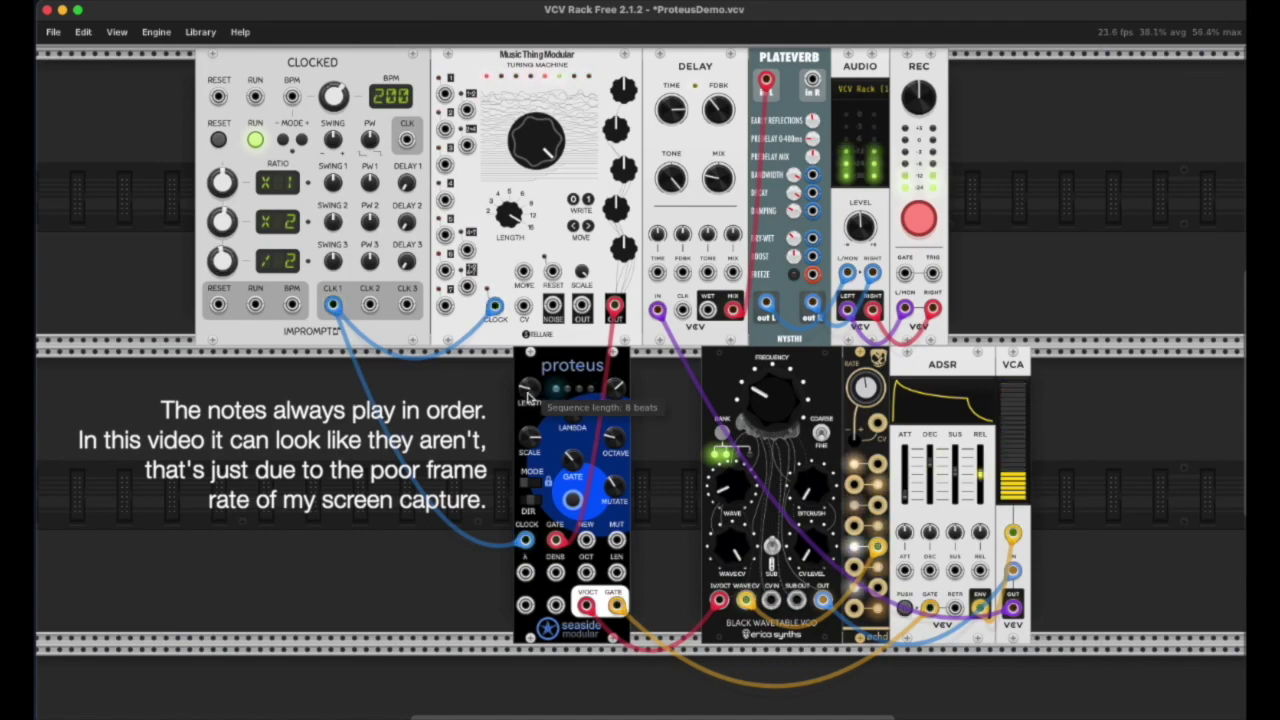
{"action": "mouse_move", "coordinate": [528, 397]}
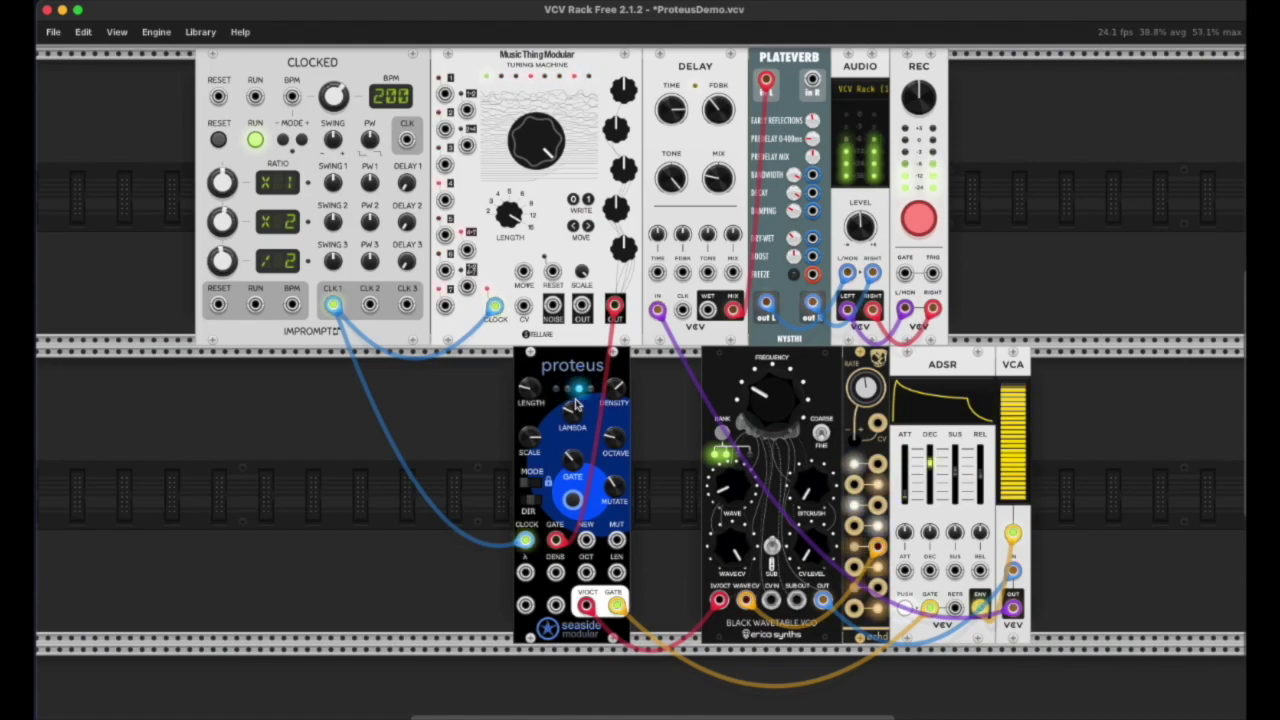
{"action": "mouse_move", "coordinate": [571, 415]}
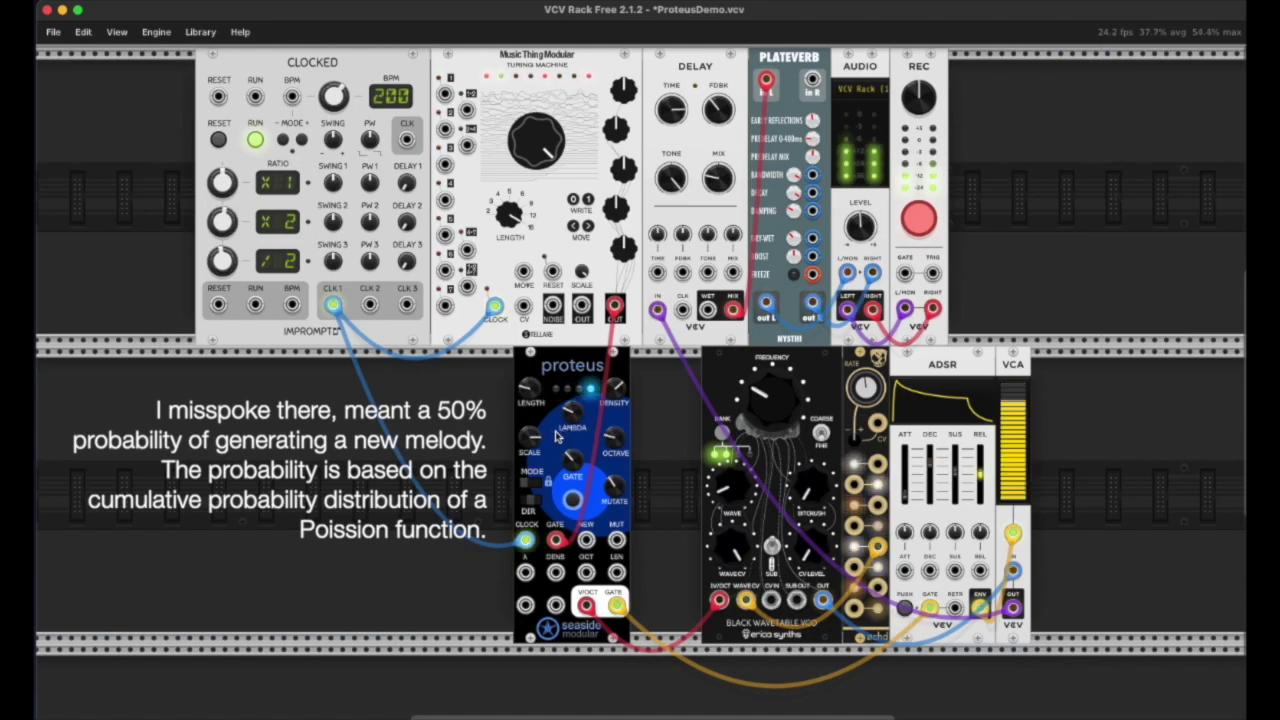
Sweep the Proteus density up to 98%, then bring it down to 25%
{"action": "mouse_move", "coordinate": [620, 393]}
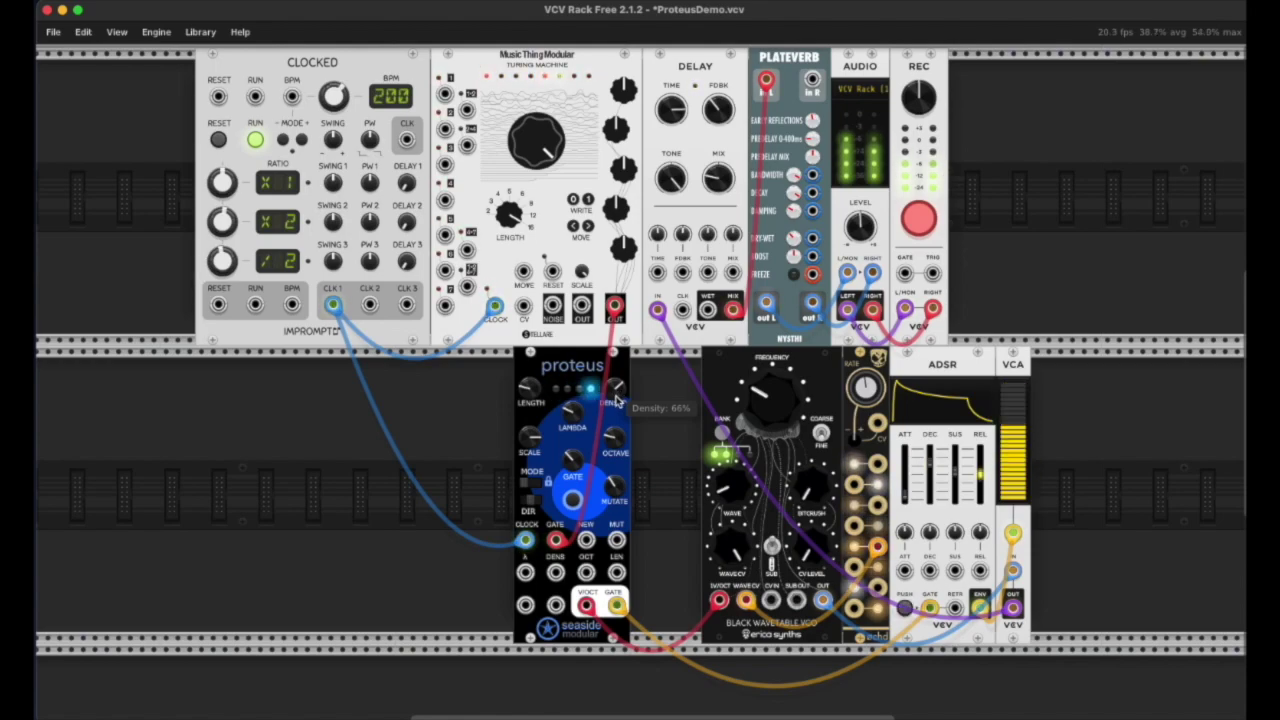
{"action": "left_click_drag", "start_coordinate": [617, 400], "coordinate": [604, 300]}
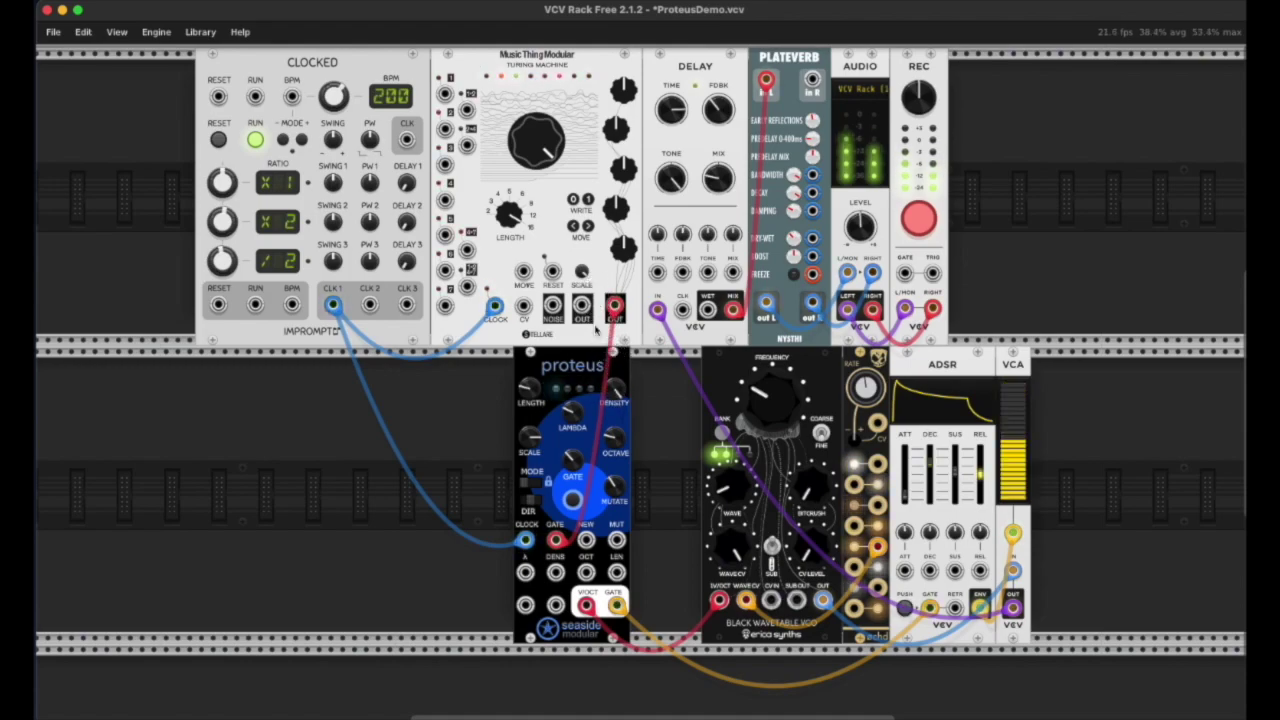
{"action": "left_click", "coordinate": [575, 502]}
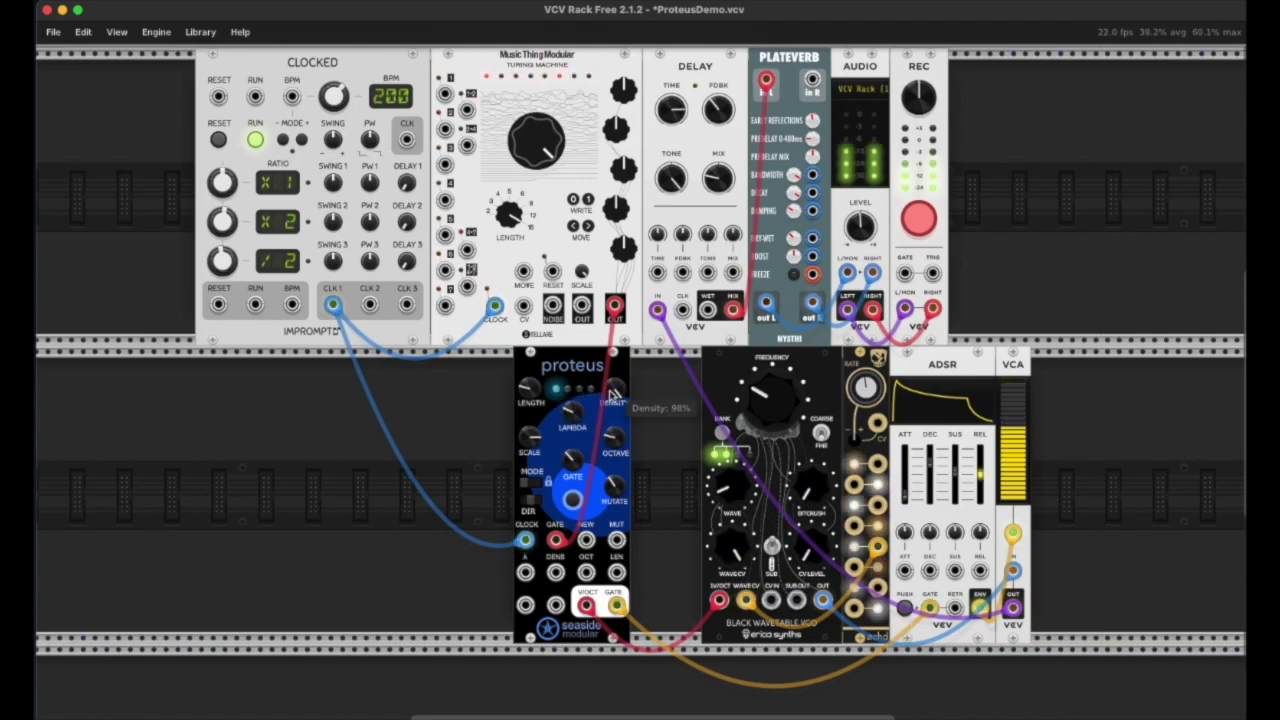
{"action": "left_click", "coordinate": [617, 501]}
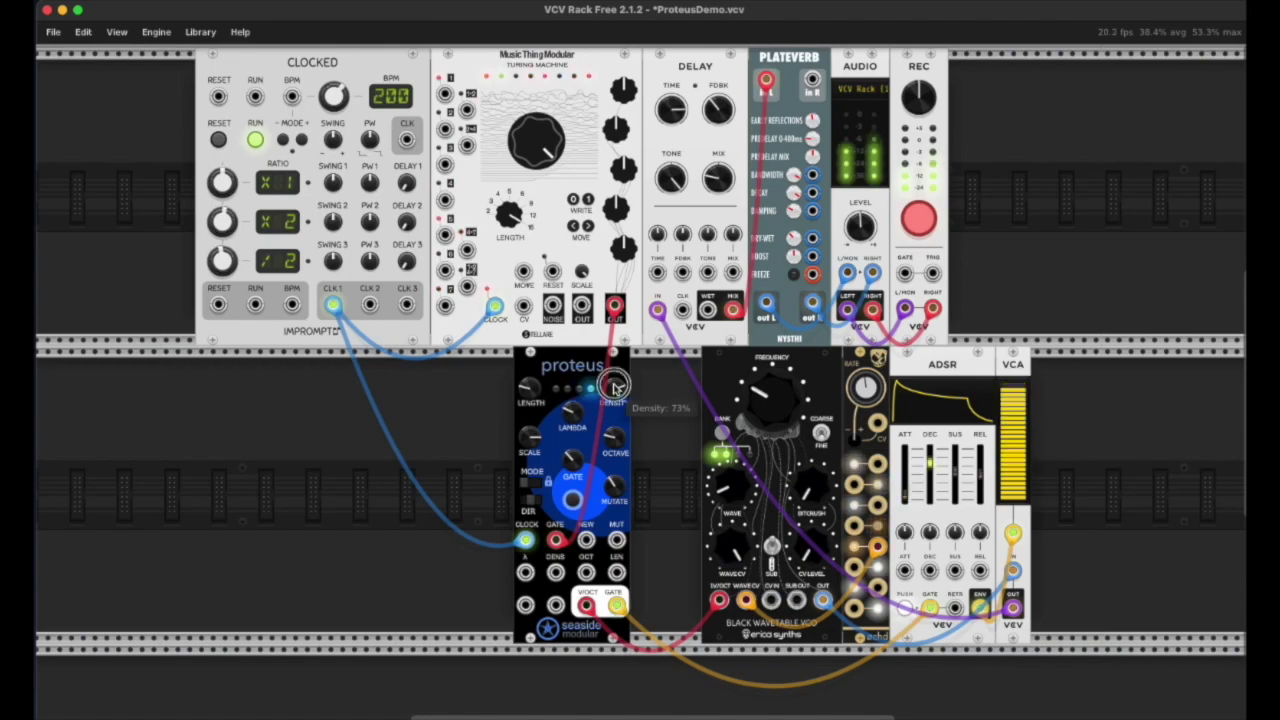
{"action": "mouse_move", "coordinate": [620, 424]}
{"action": "left_click_drag", "start_coordinate": [614, 384], "coordinate": [612, 495]}
{"action": "left_click_drag", "start_coordinate": [614, 384], "coordinate": [612, 486]}
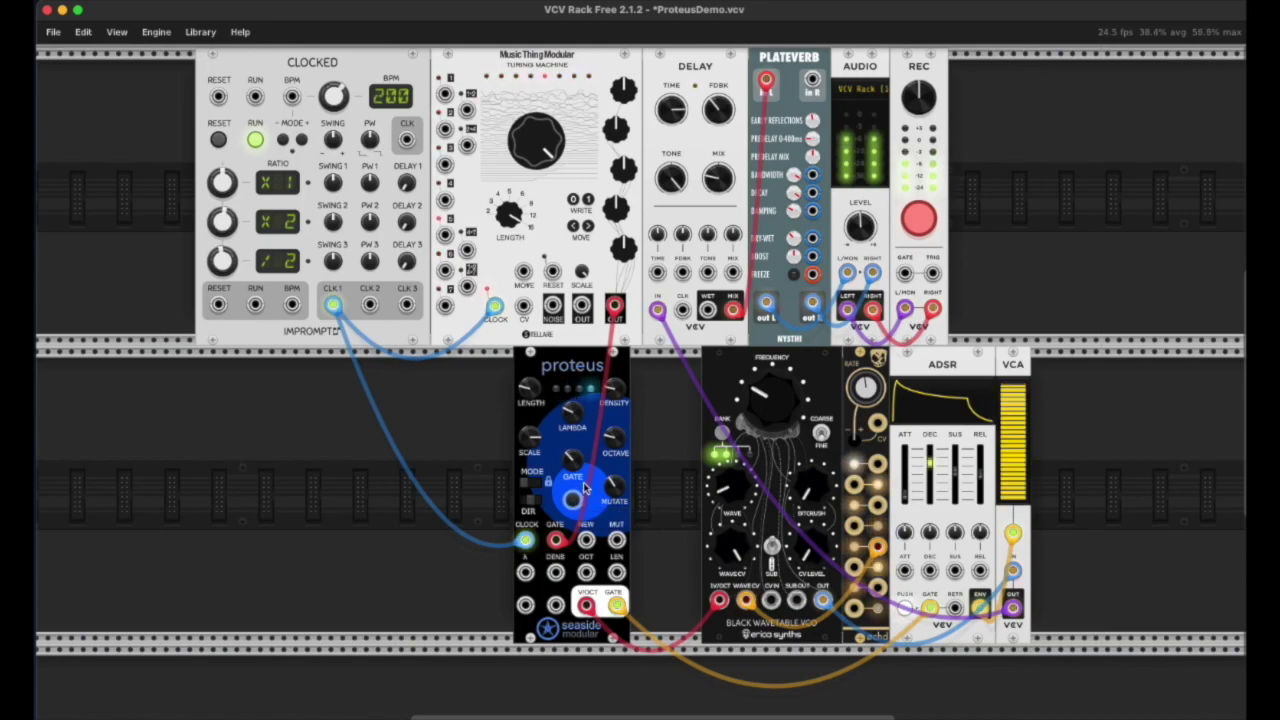
Lower the Delay module's mix and change the Proteus scale to Major Pentatonic
{"action": "left_click_drag", "start_coordinate": [719, 180], "coordinate": [730, 312]}
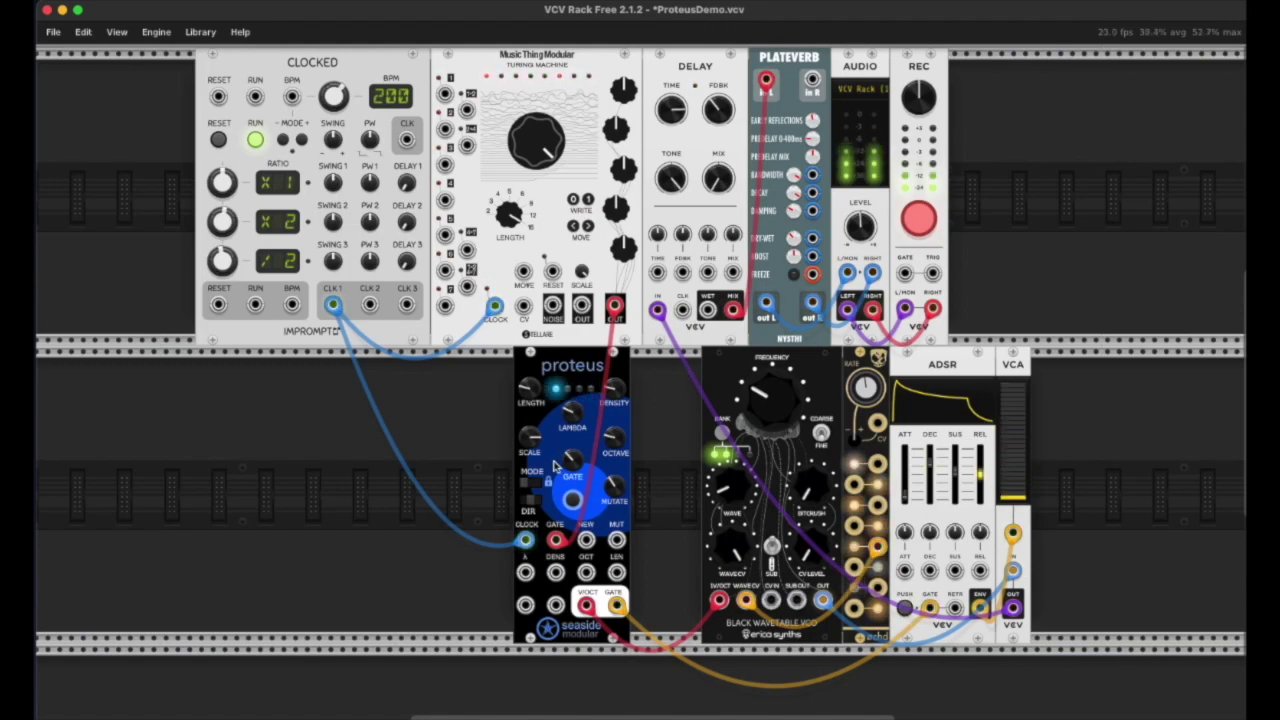
{"action": "mouse_move", "coordinate": [536, 441]}
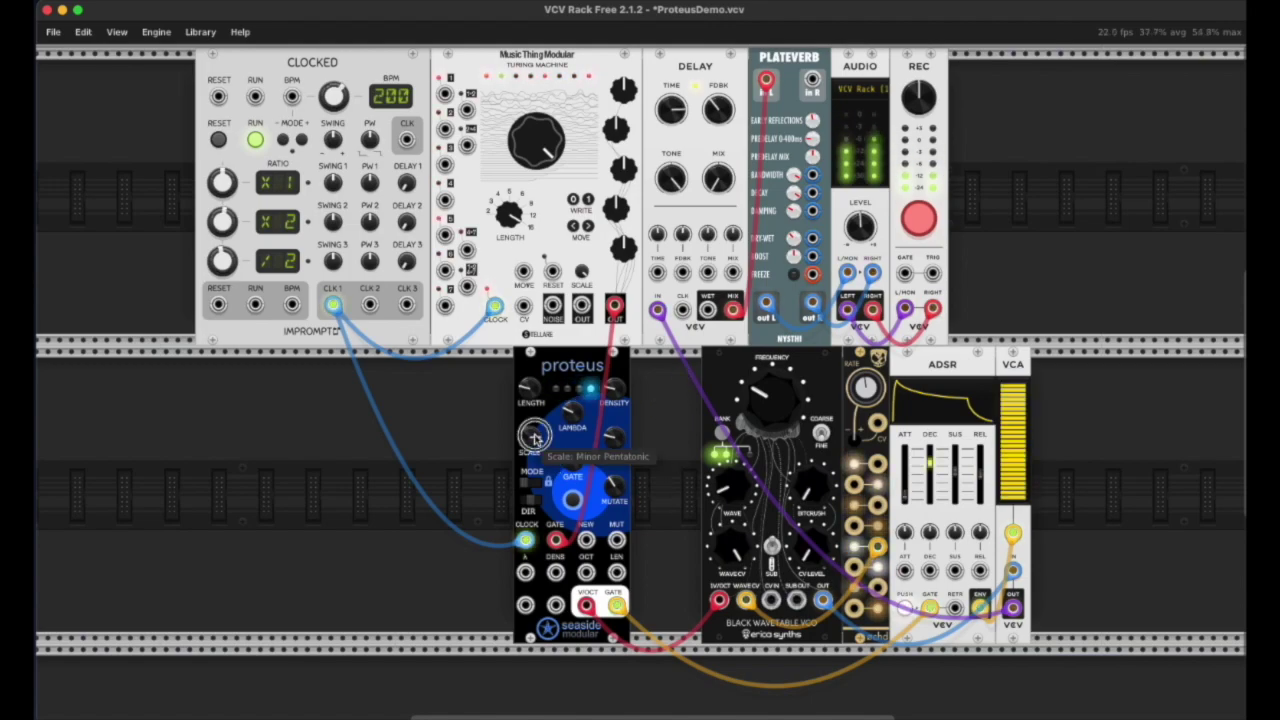
{"action": "left_click_drag", "start_coordinate": [538, 492], "coordinate": [540, 500]}
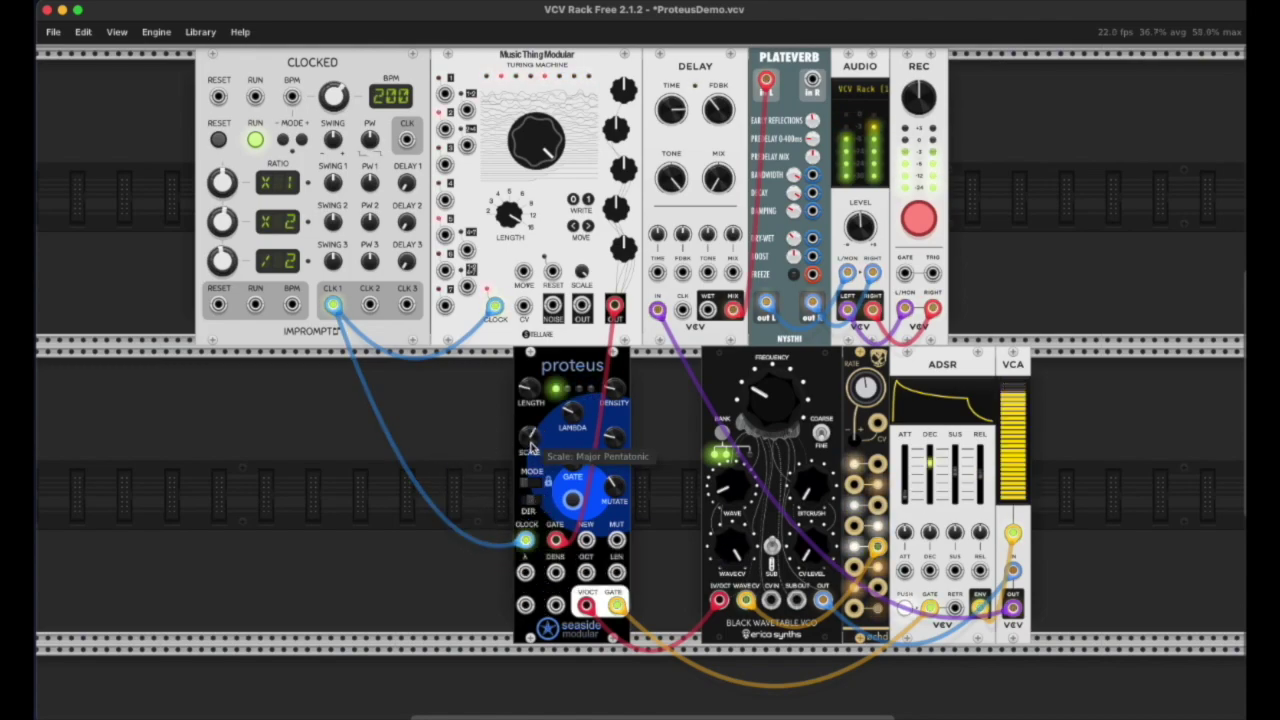
{"action": "mouse_move", "coordinate": [540, 482]}
{"action": "mouse_move", "coordinate": [540, 446]}
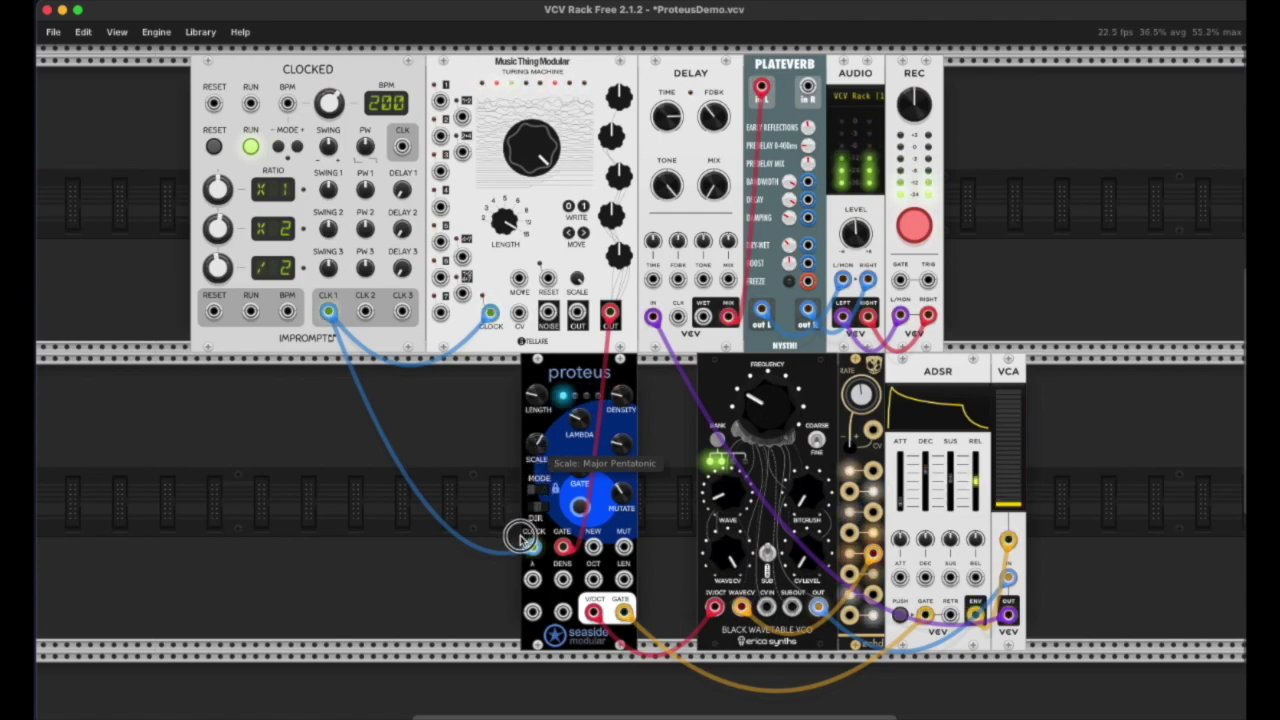
{"action": "scroll", "coordinate": [533, 455], "scroll_direction": "right", "scroll_amount": 1}
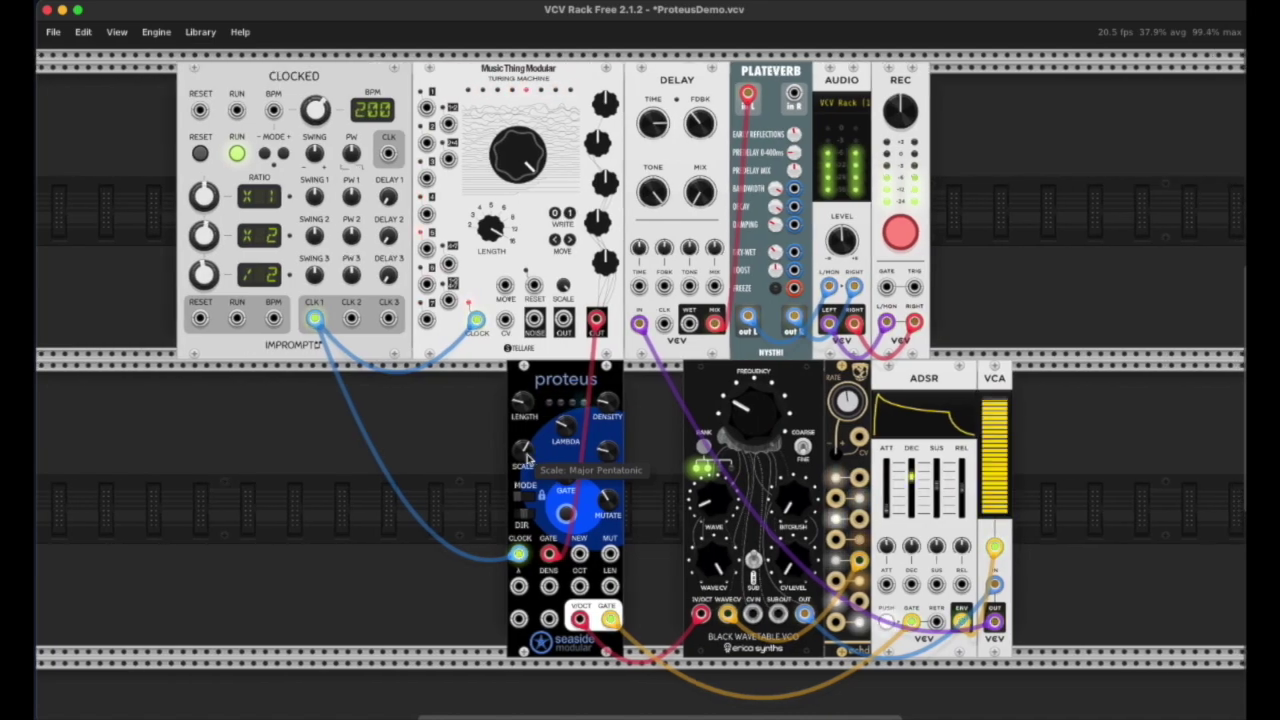
{"action": "scroll", "coordinate": [521, 462], "scroll_direction": "right", "scroll_amount": 1}
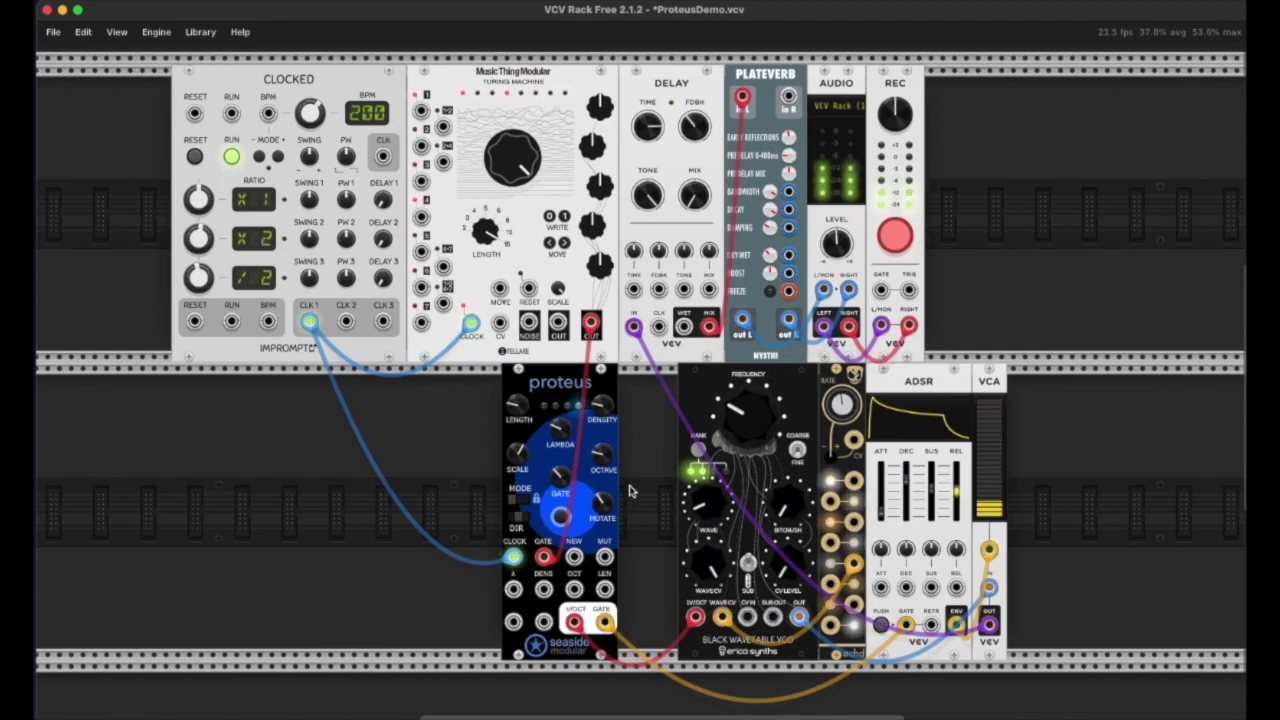
Raise the Proteus density in stages, through 53% to a clearly higher setting
{"action": "mouse_move", "coordinate": [601, 415]}
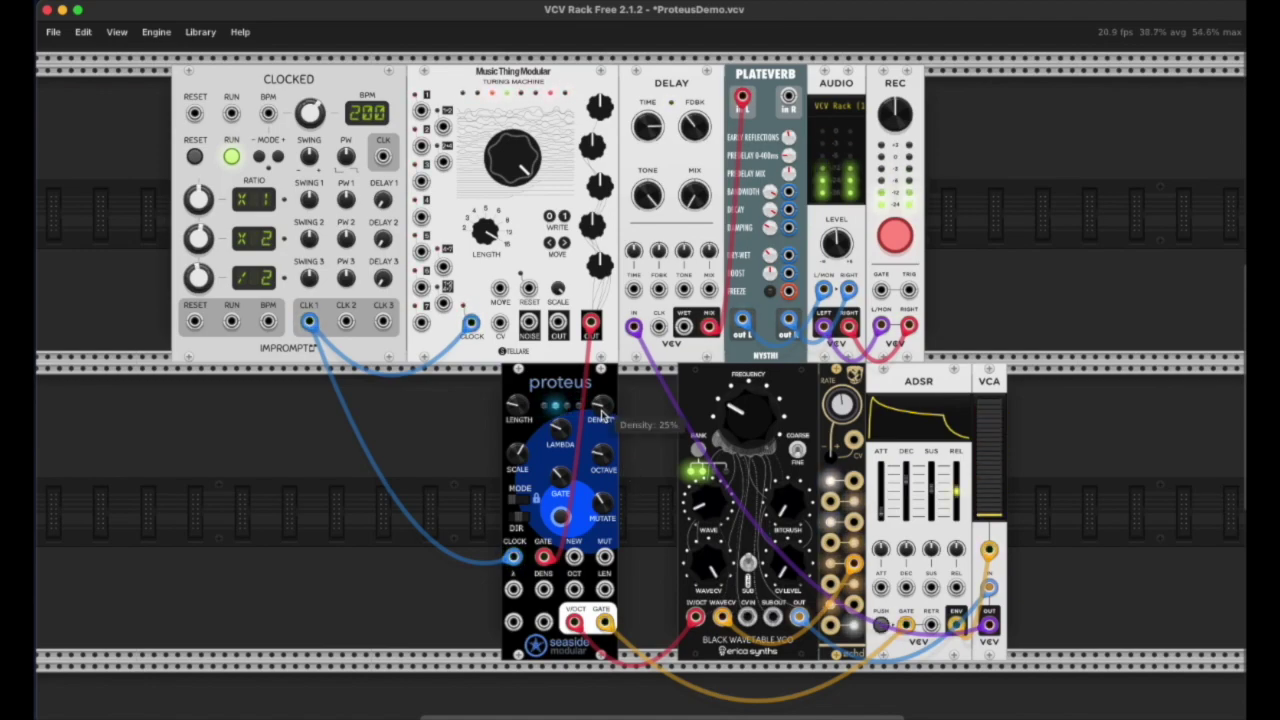
{"action": "left_click_drag", "start_coordinate": [601, 415], "coordinate": [600, 362]}
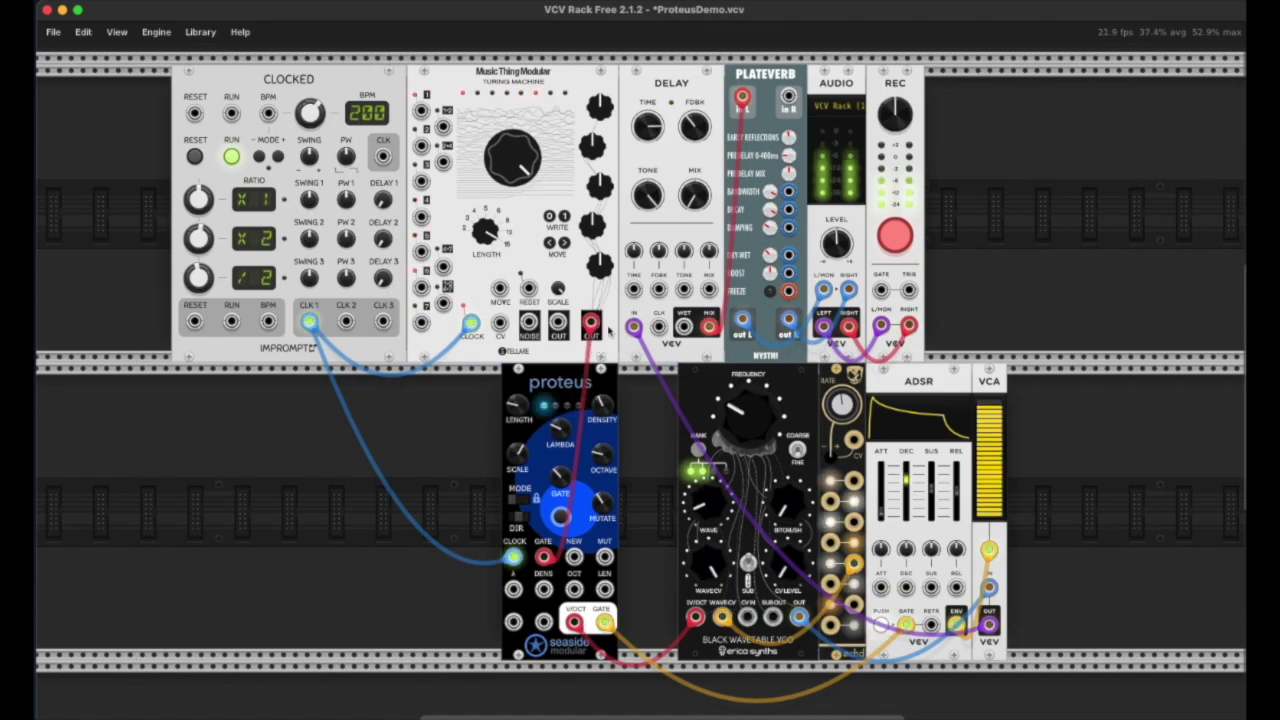
{"action": "left_click_drag", "start_coordinate": [603, 417], "coordinate": [604, 417]}
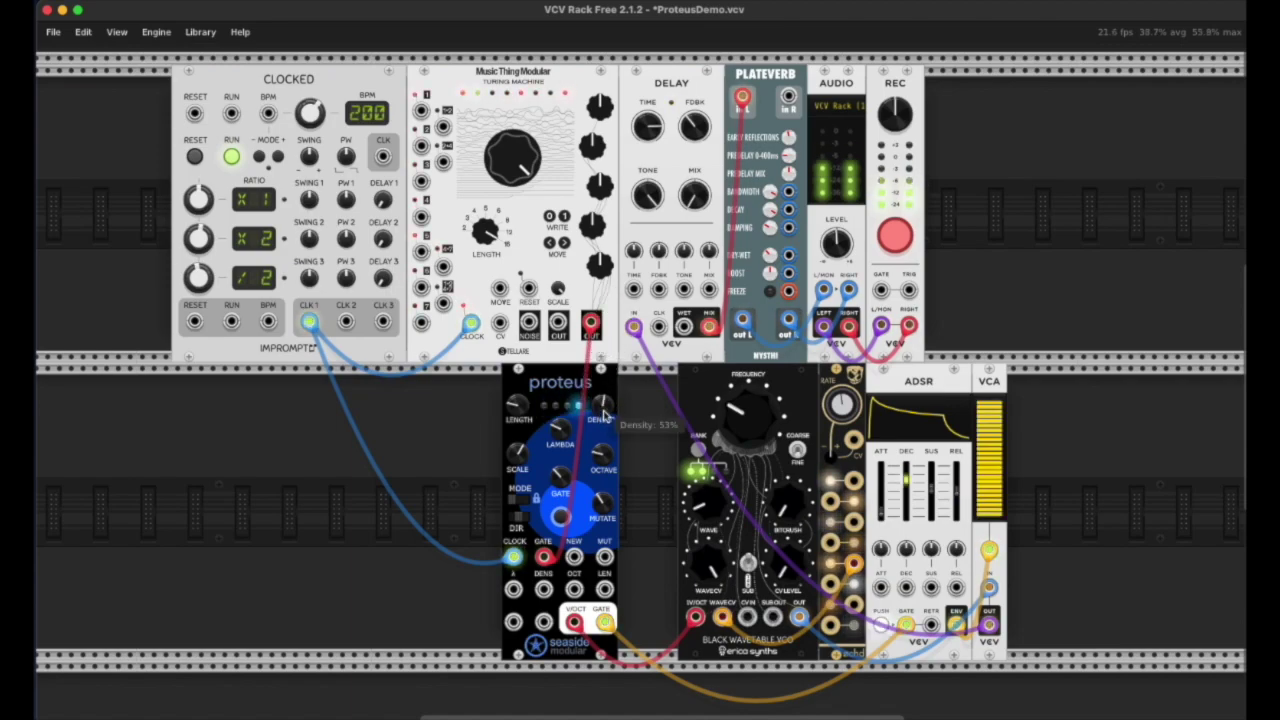
{"action": "left_click_drag", "start_coordinate": [605, 362], "coordinate": [605, 364]}
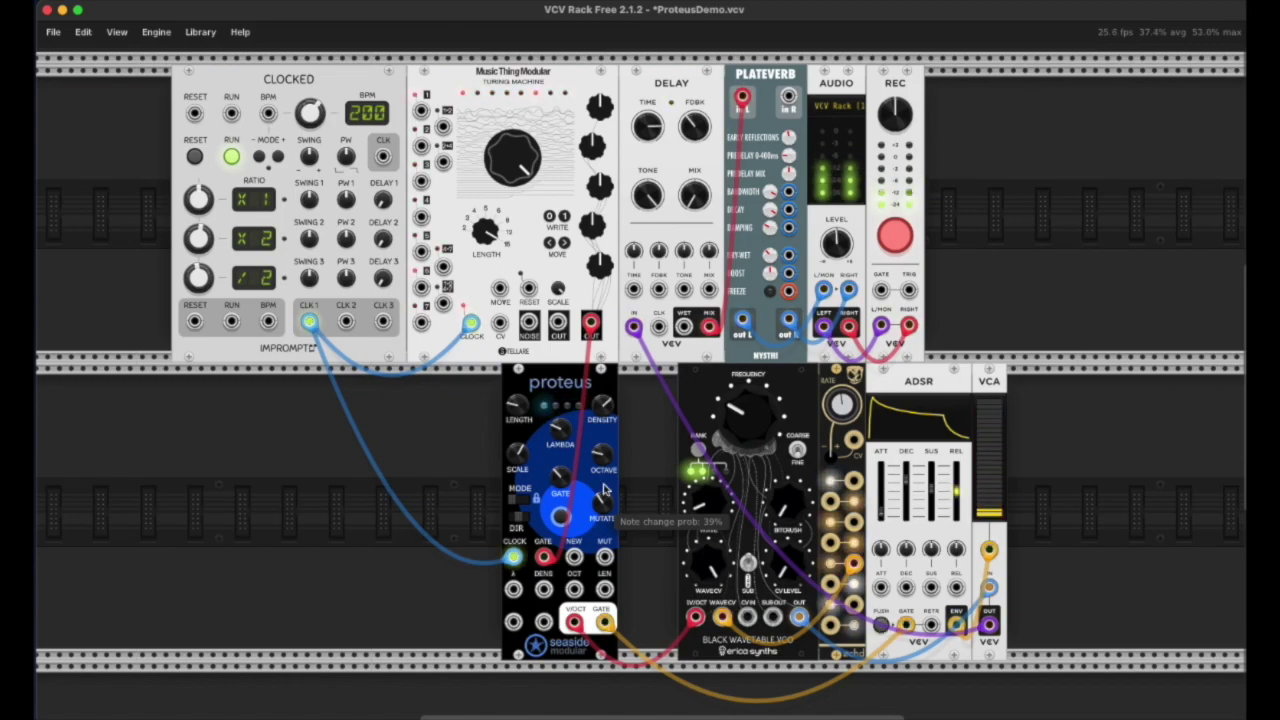
{"action": "left_click_drag", "start_coordinate": [603, 406], "coordinate": [600, 368]}
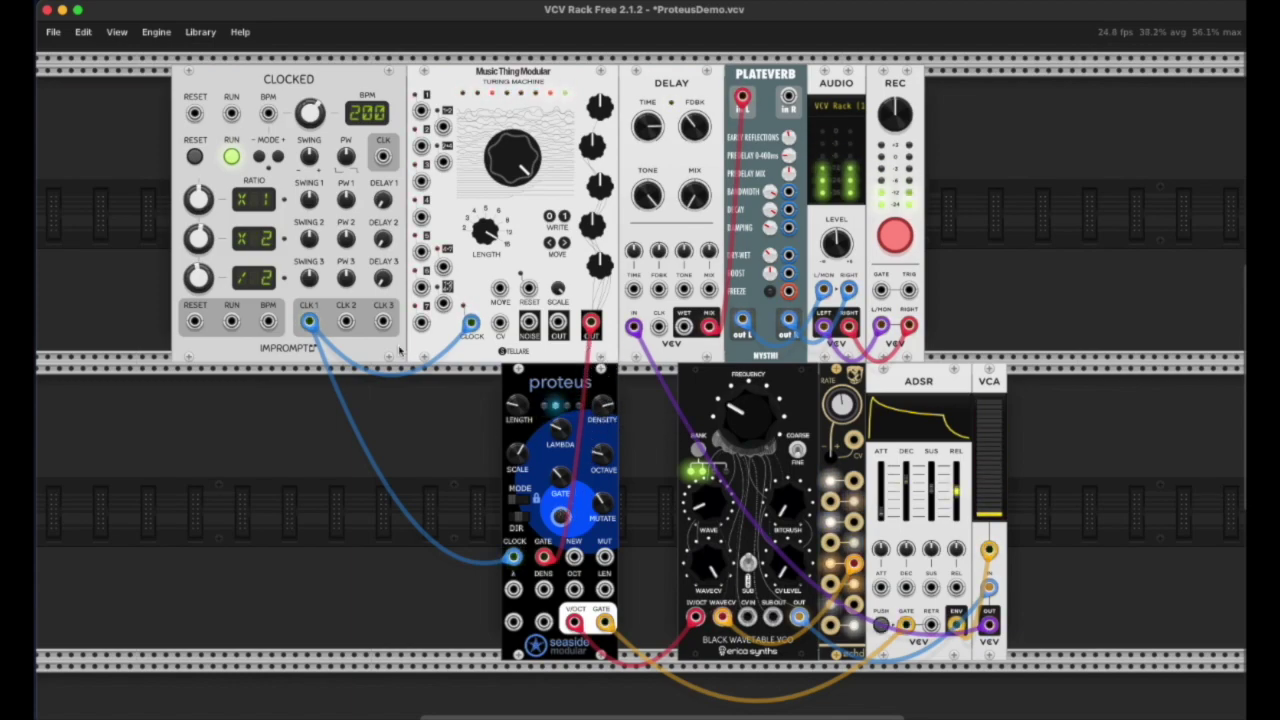
Set the first CLOCKED ratio to x2 and turn the Proteus scale down to a lower selection
{"action": "mouse_move", "coordinate": [199, 200]}
{"action": "left_mouse_down"}
{"action": "mouse_move", "coordinate": [200, 165]}
{"action": "mouse_move", "coordinate": [200, 203]}
{"action": "mouse_move", "coordinate": [201, 185]}
{"action": "left_mouse_up"}
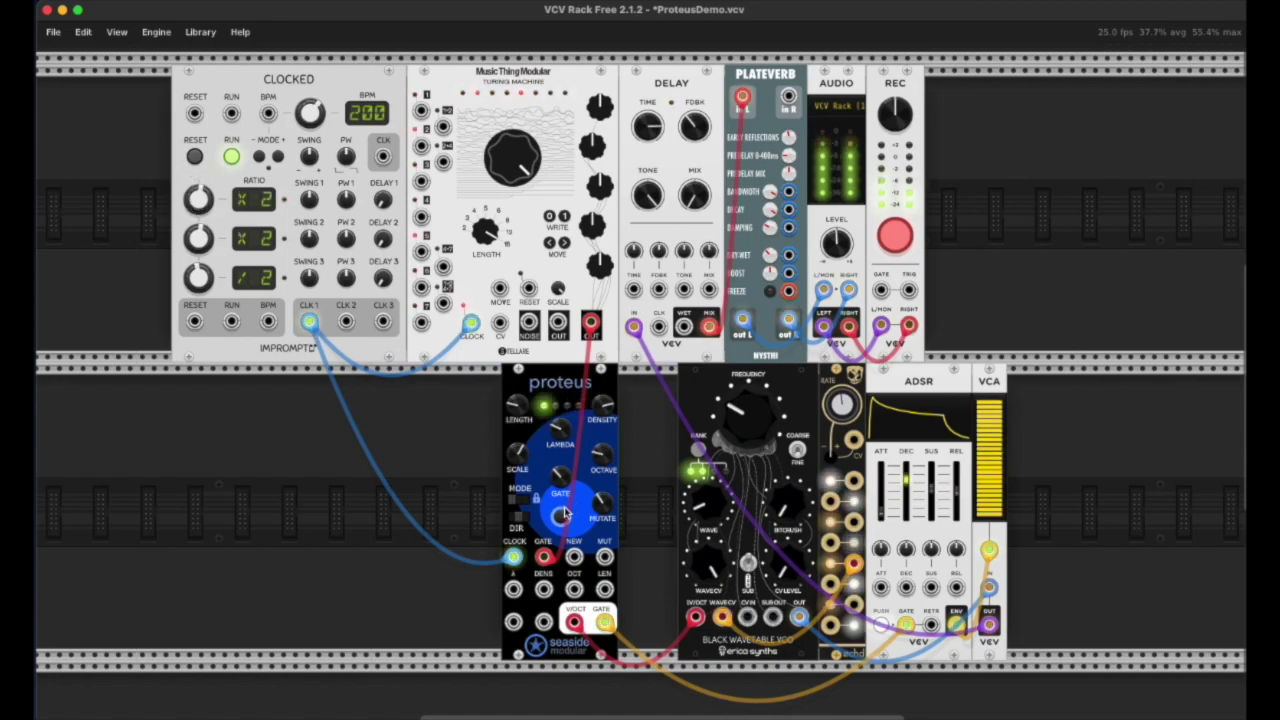
{"action": "left_click_drag", "start_coordinate": [517, 452], "coordinate": [433, 605]}
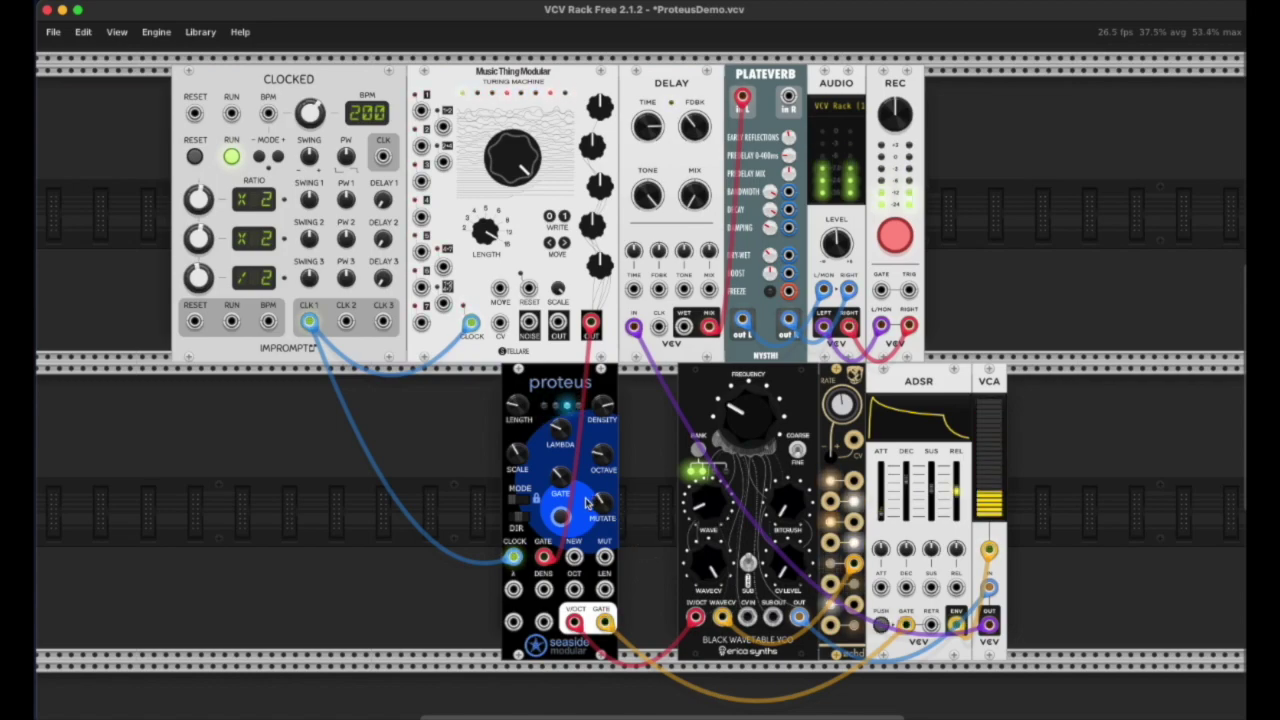
Switch the Proteus mode to its locked position and back again
{"action": "left_click", "coordinate": [521, 505]}
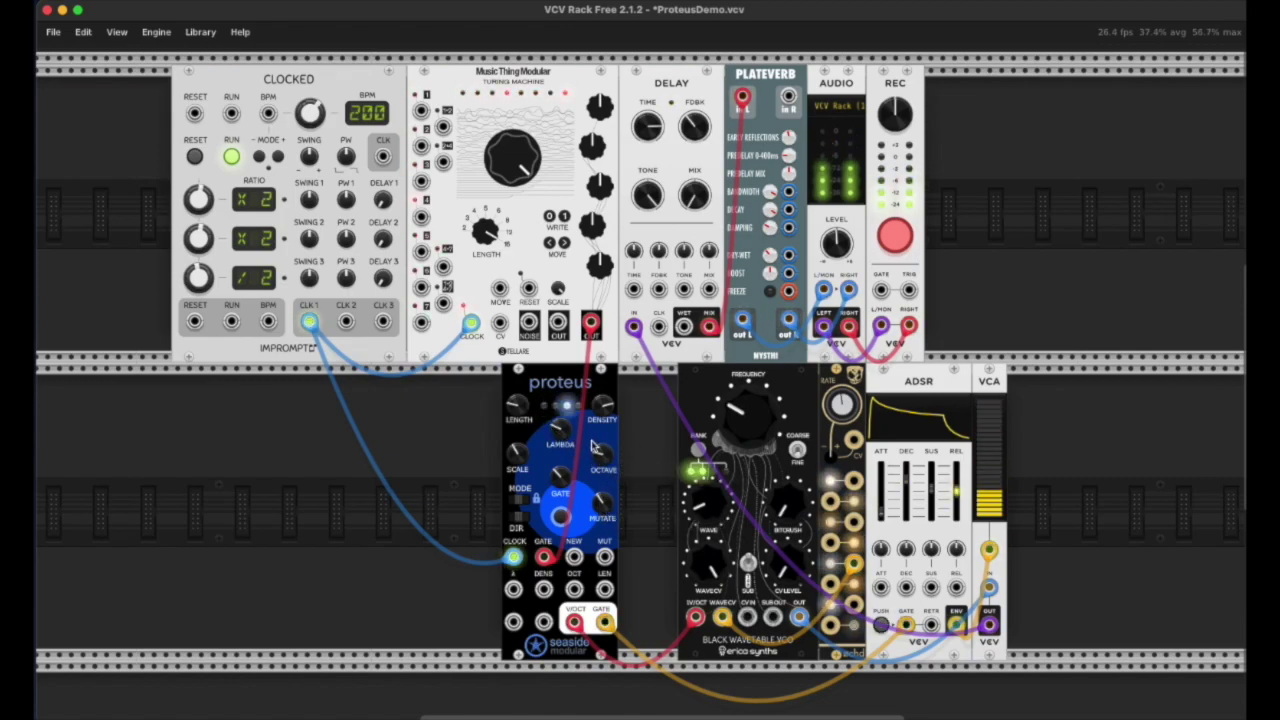
{"action": "left_click", "coordinate": [527, 503]}
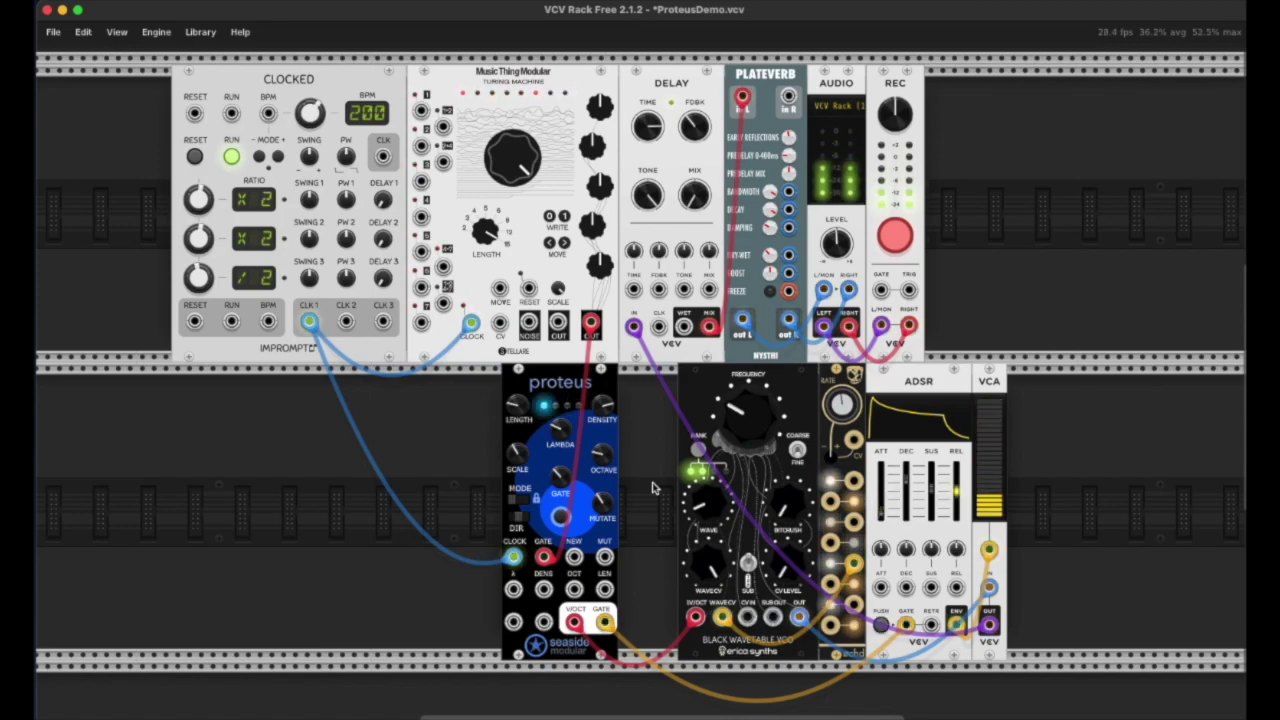
Raise the Delay module's mix and reduce the Proteus density
{"action": "scroll", "coordinate": [654, 476], "scroll_direction": "right", "scroll_amount": 1}
{"action": "left_click_drag", "start_coordinate": [690, 214], "coordinate": [672, 190]}
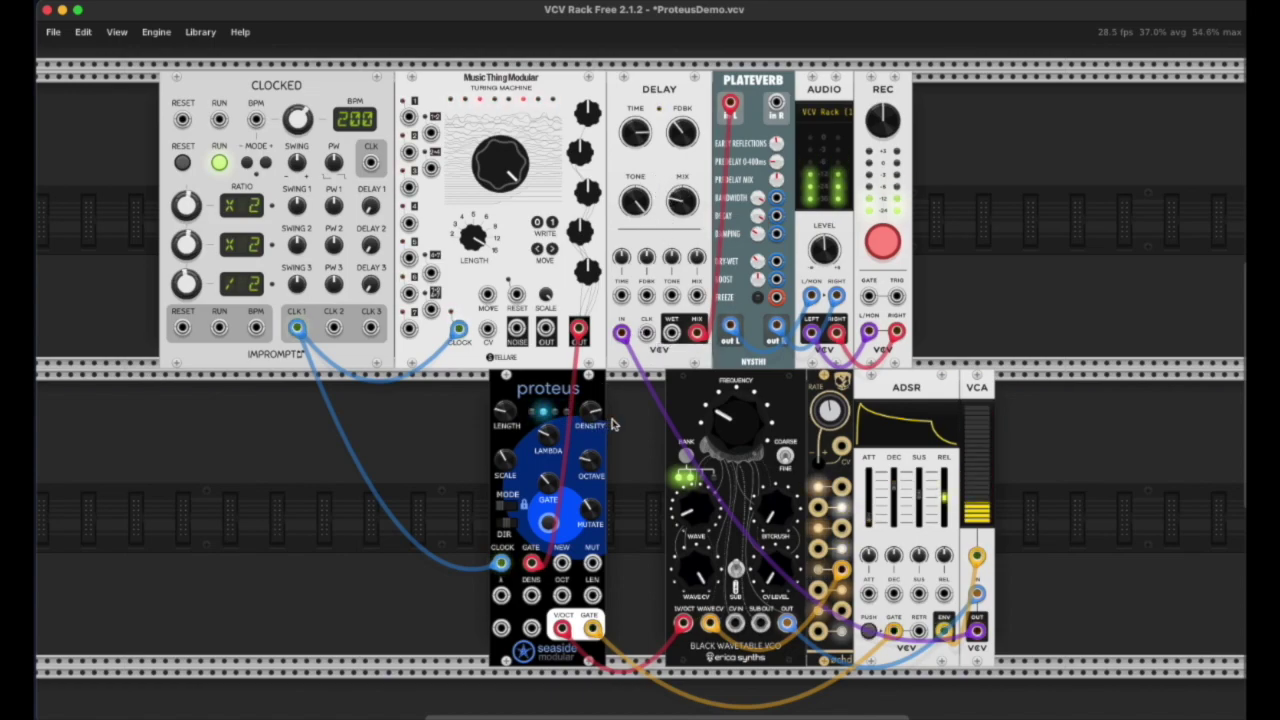
{"action": "left_click_drag", "start_coordinate": [594, 416], "coordinate": [597, 452]}
{"action": "scroll", "coordinate": [597, 452], "scroll_direction": "up", "scroll_amount": 1}
{"action": "left_click_drag", "start_coordinate": [537, 422], "coordinate": [537, 424]}
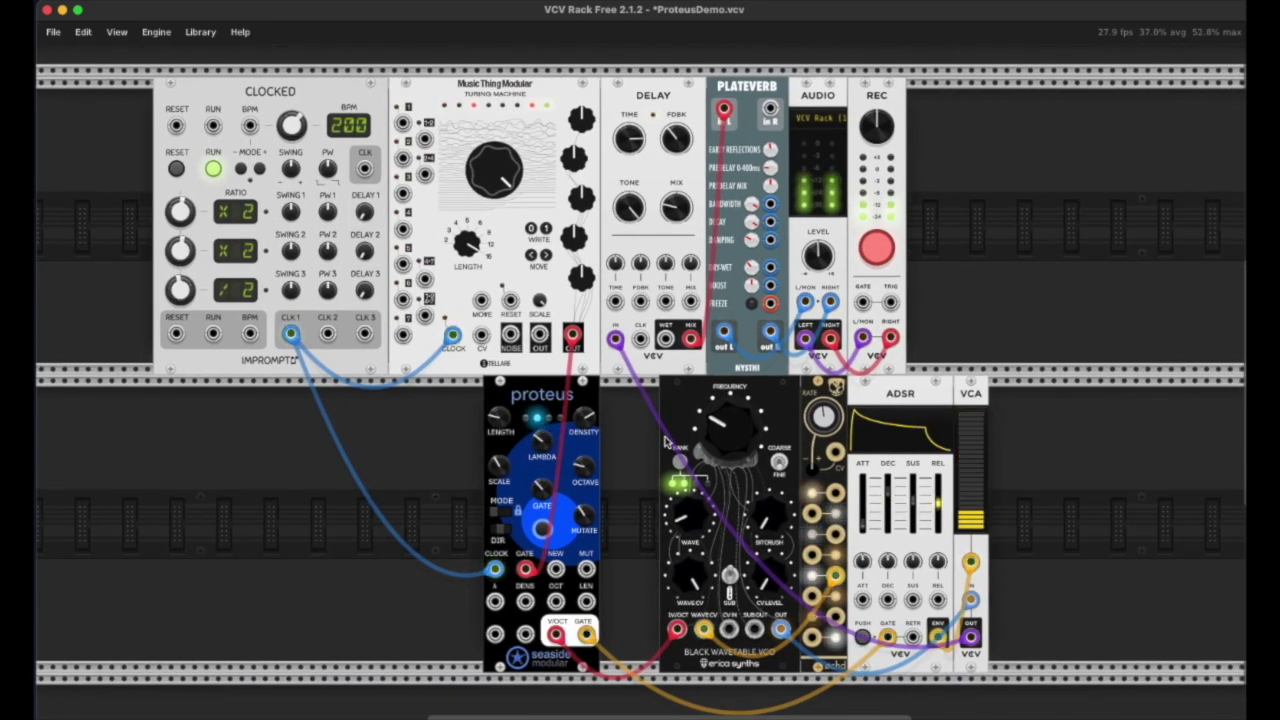
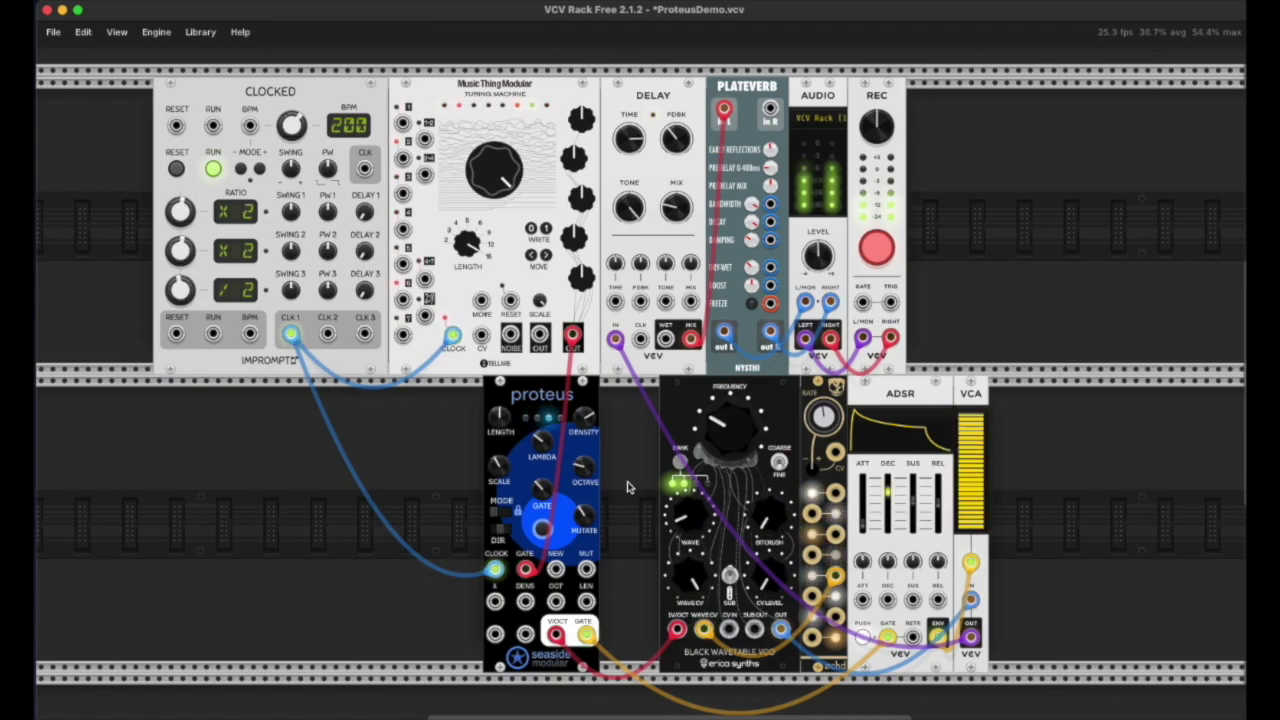
Lower the Proteus density and raise its note change probability in stages, through 58% to a higher setting
{"action": "left_click_drag", "start_coordinate": [586, 412], "coordinate": [565, 665]}
{"action": "scroll", "coordinate": [619, 576], "scroll_direction": "up", "scroll_amount": 3}
{"action": "scroll", "coordinate": [619, 576], "scroll_direction": "right", "scroll_amount": 2}
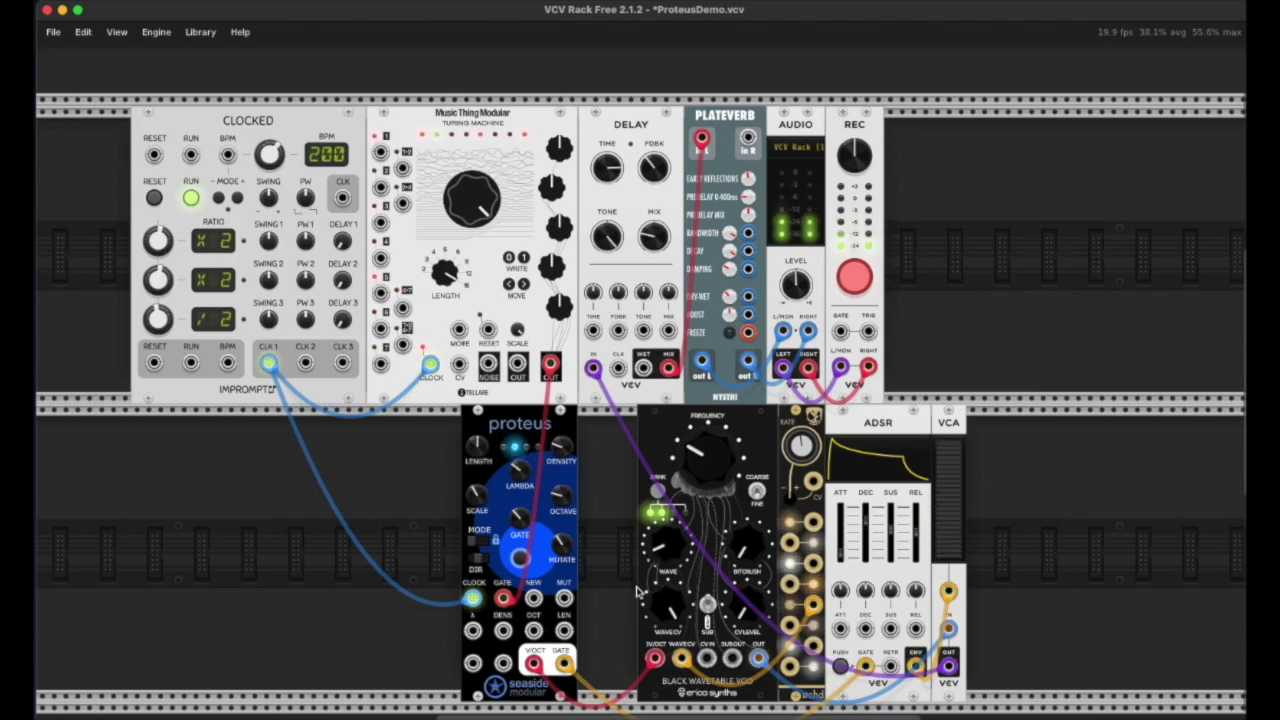
{"action": "left_click_drag", "start_coordinate": [570, 556], "coordinate": [601, 412]}
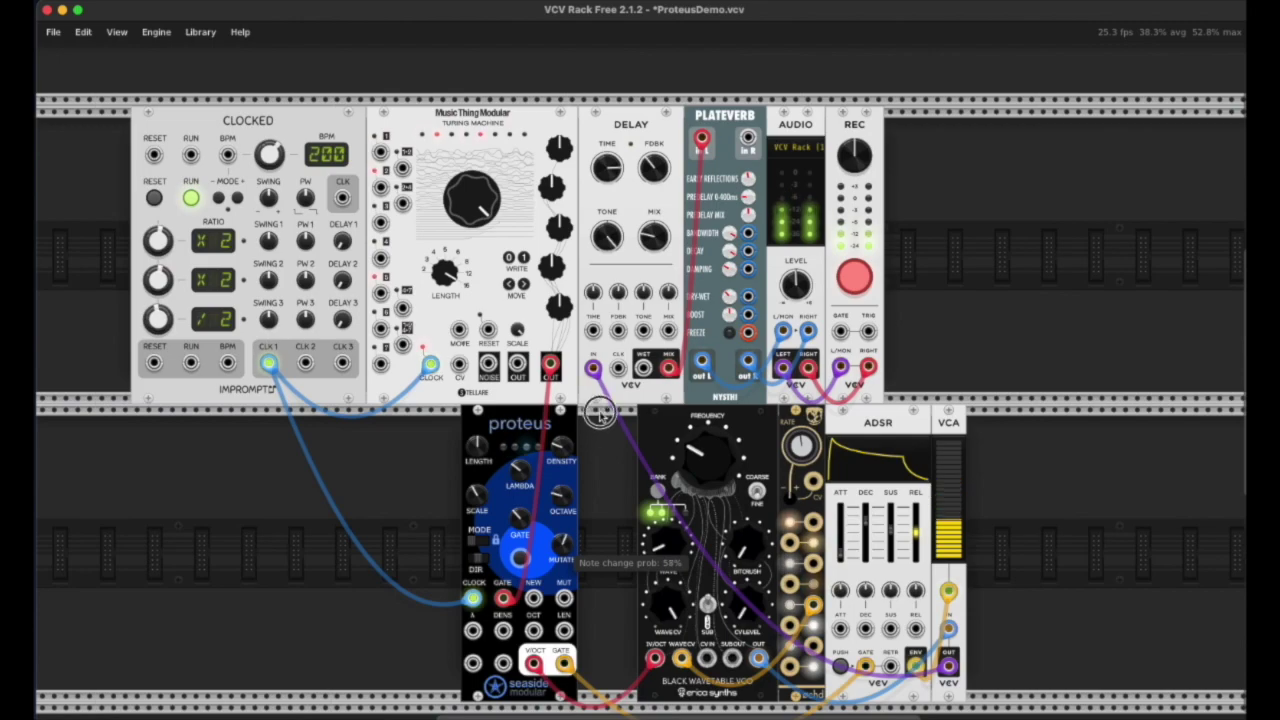
{"action": "left_click_drag", "start_coordinate": [568, 543], "coordinate": [608, 443]}
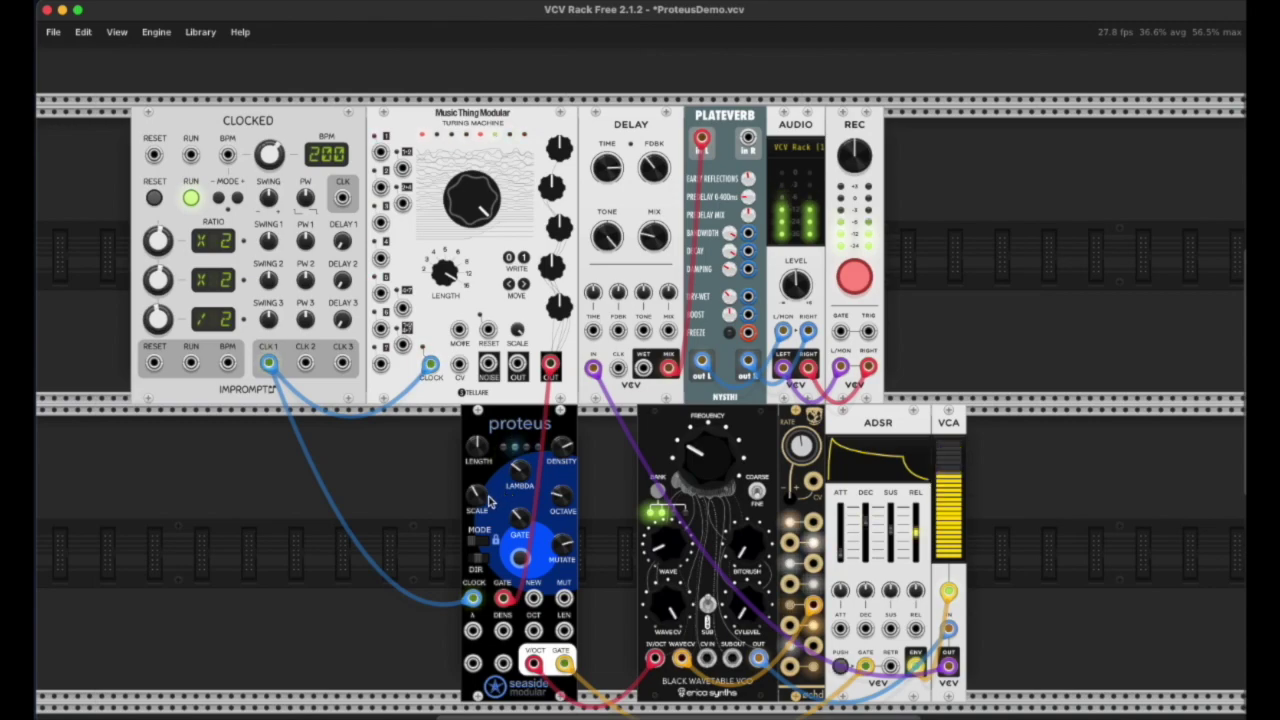
Turn the Proteus scale down to its lowest selection
{"action": "mouse_move", "coordinate": [477, 500]}
{"action": "left_click_drag", "start_coordinate": [477, 500], "coordinate": [308, 702]}
{"action": "left_click_drag", "start_coordinate": [470, 500], "coordinate": [499, 670]}
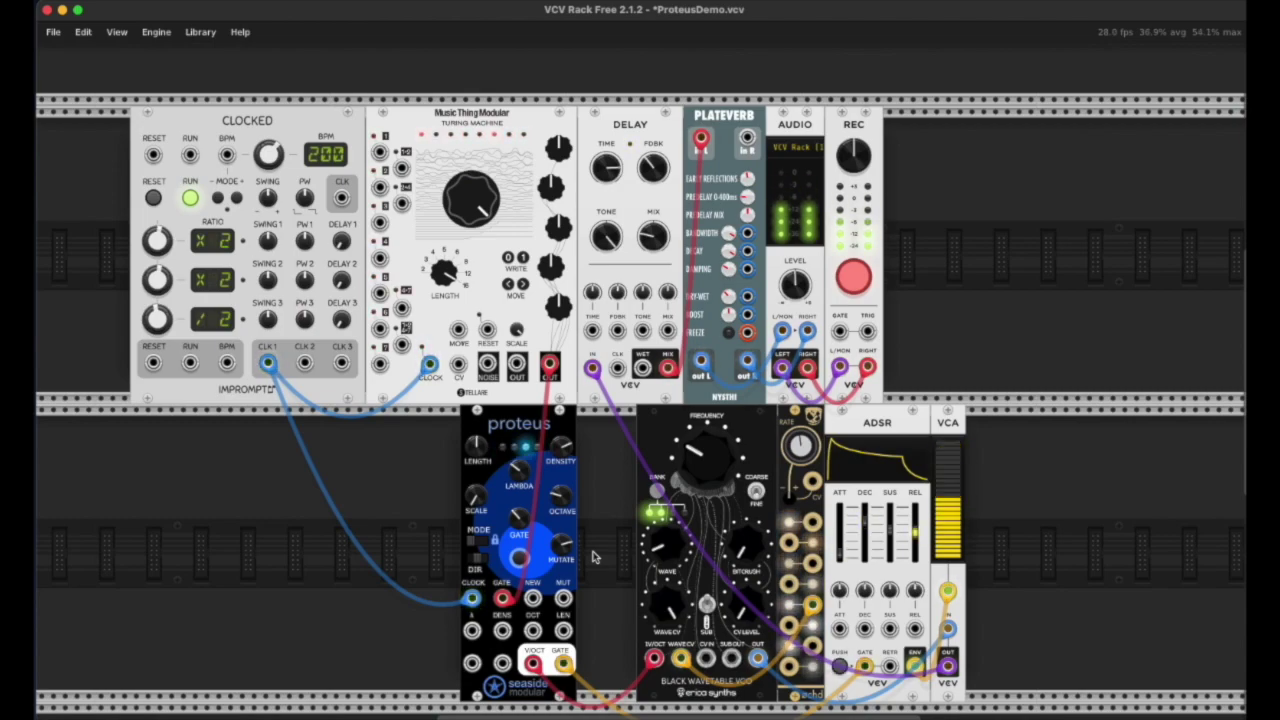
Shorten the Proteus gate length and bring it back up in stages, through 0.19325 to 0.41072
{"action": "left_click_drag", "start_coordinate": [519, 557], "coordinate": [593, 708]}
{"action": "scroll", "coordinate": [581, 630], "scroll_direction": "right", "scroll_amount": 3}
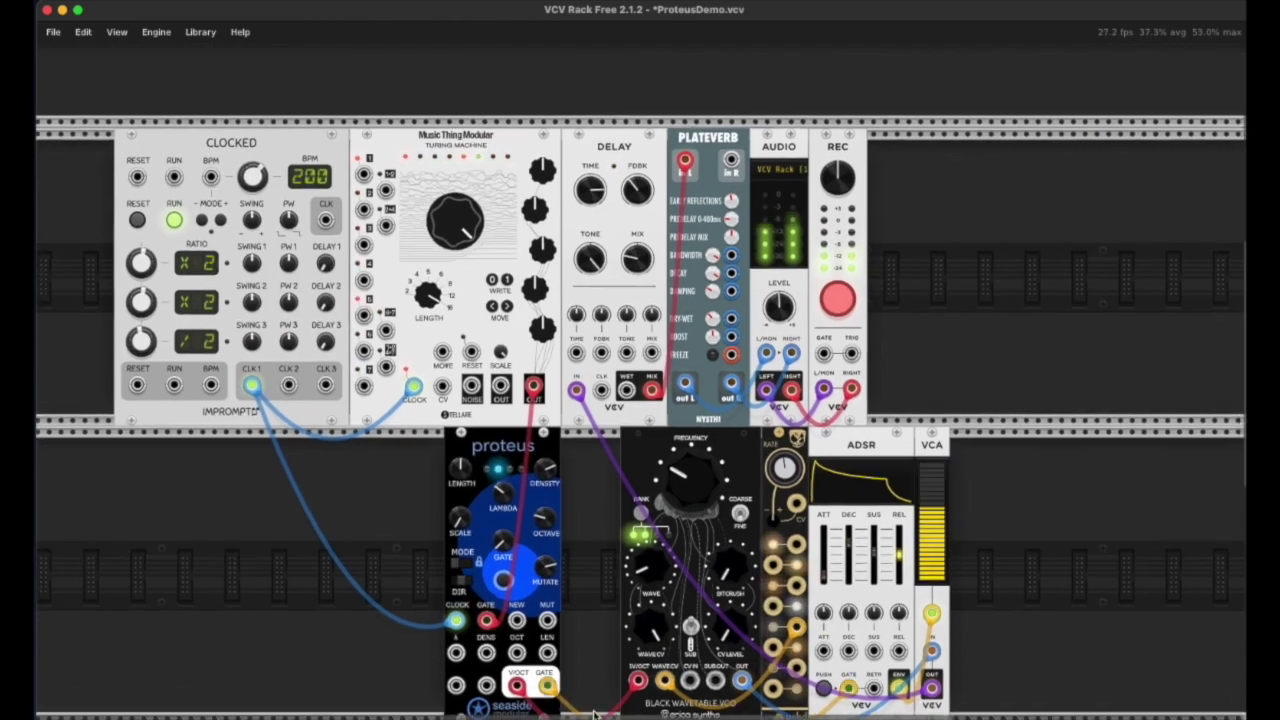
{"action": "scroll", "coordinate": [581, 630], "scroll_direction": "left", "scroll_amount": 5}
{"action": "scroll", "coordinate": [581, 635], "scroll_direction": "down", "scroll_amount": 2}
{"action": "scroll", "coordinate": [581, 635], "scroll_direction": "right", "scroll_amount": 1}
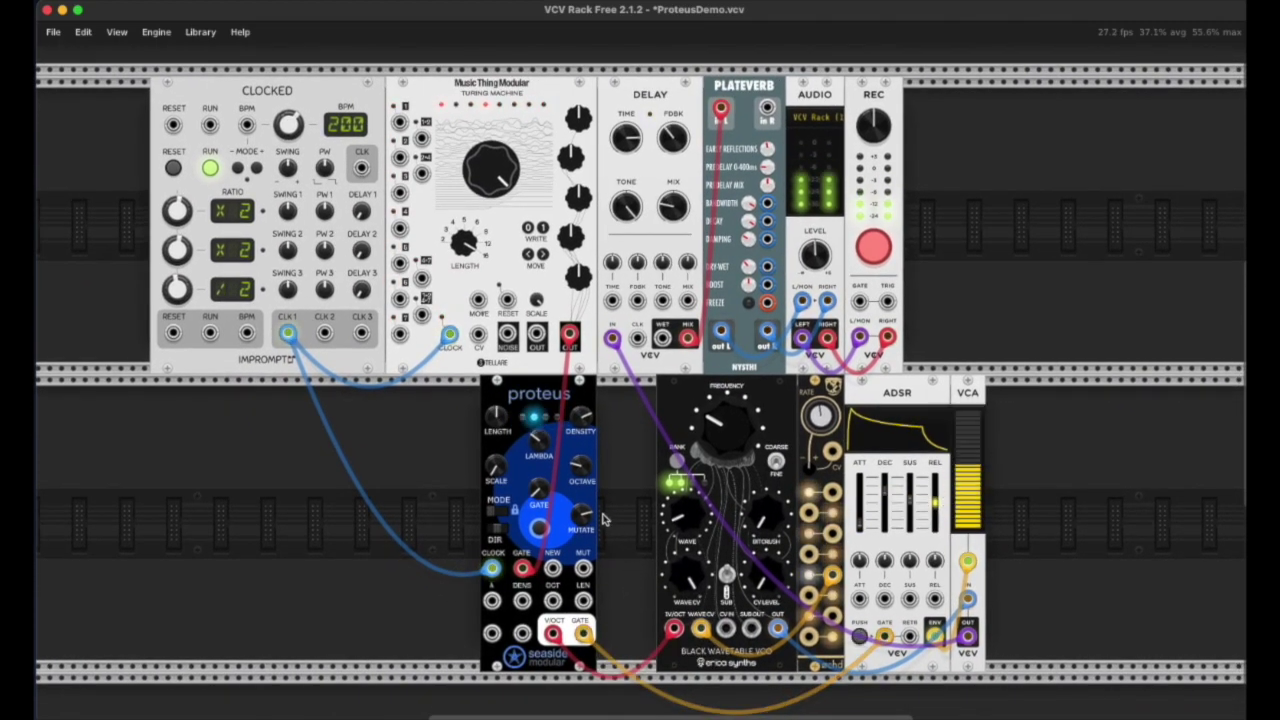
{"action": "mouse_move", "coordinate": [545, 495]}
{"action": "scroll", "coordinate": [540, 497], "scroll_direction": "up", "scroll_amount": 1}
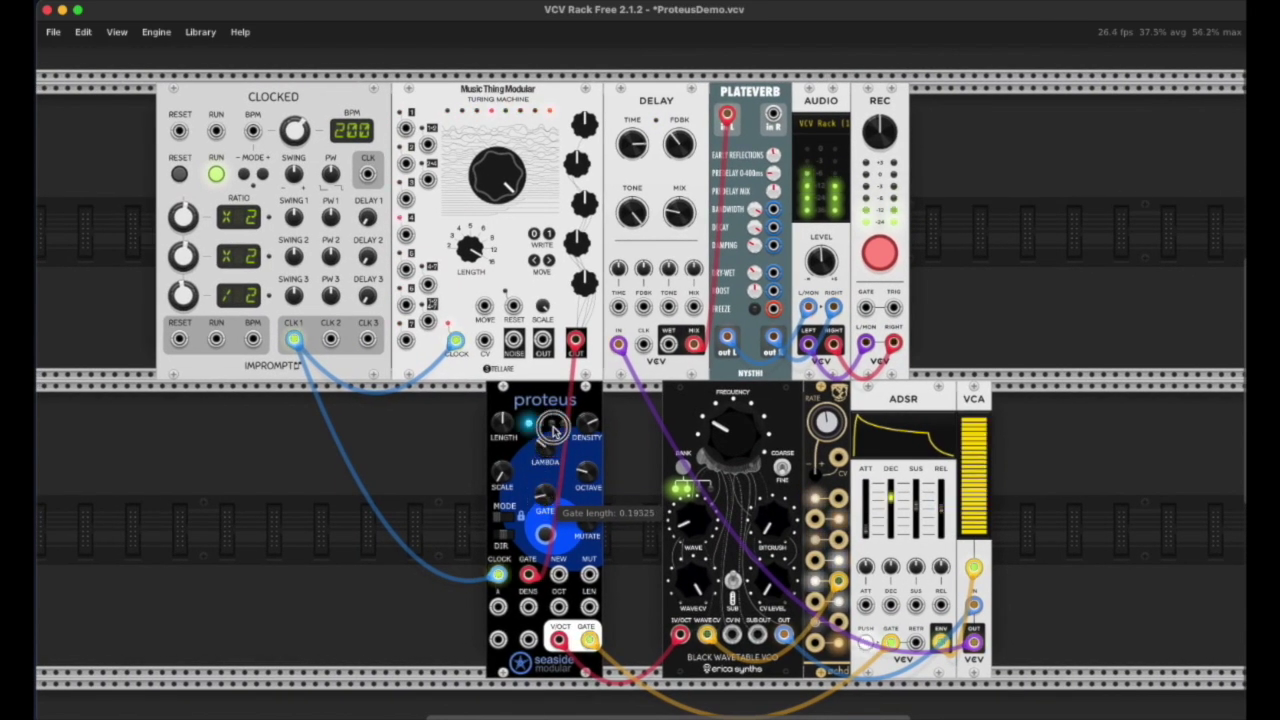
{"action": "scroll", "coordinate": [546, 425], "scroll_direction": "left", "scroll_amount": 1}
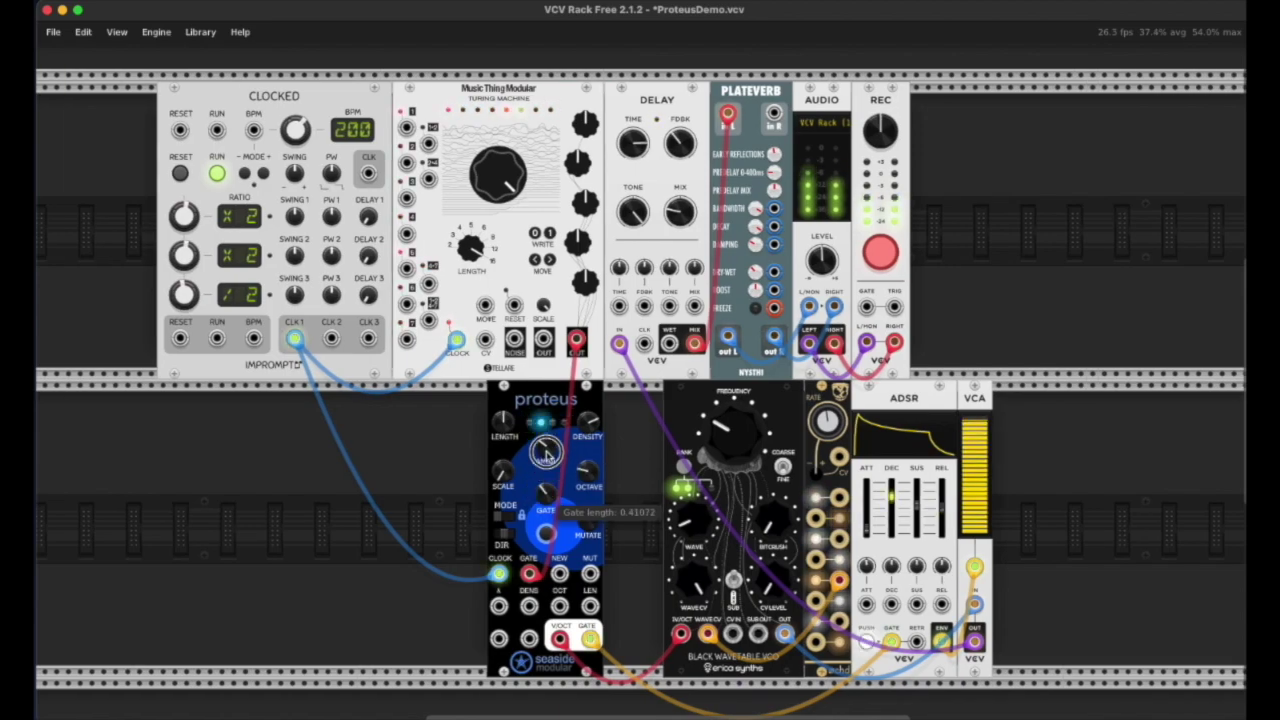
{"action": "scroll", "coordinate": [552, 440], "scroll_direction": "down", "scroll_amount": 1}
Raise the Proteus gate length past 0.82392 to a long setting and bring it back down to a short one
{"action": "left_click_drag", "start_coordinate": [546, 492], "coordinate": [541, 443]}
{"action": "scroll", "coordinate": [540, 430], "scroll_direction": "down", "scroll_amount": 2}
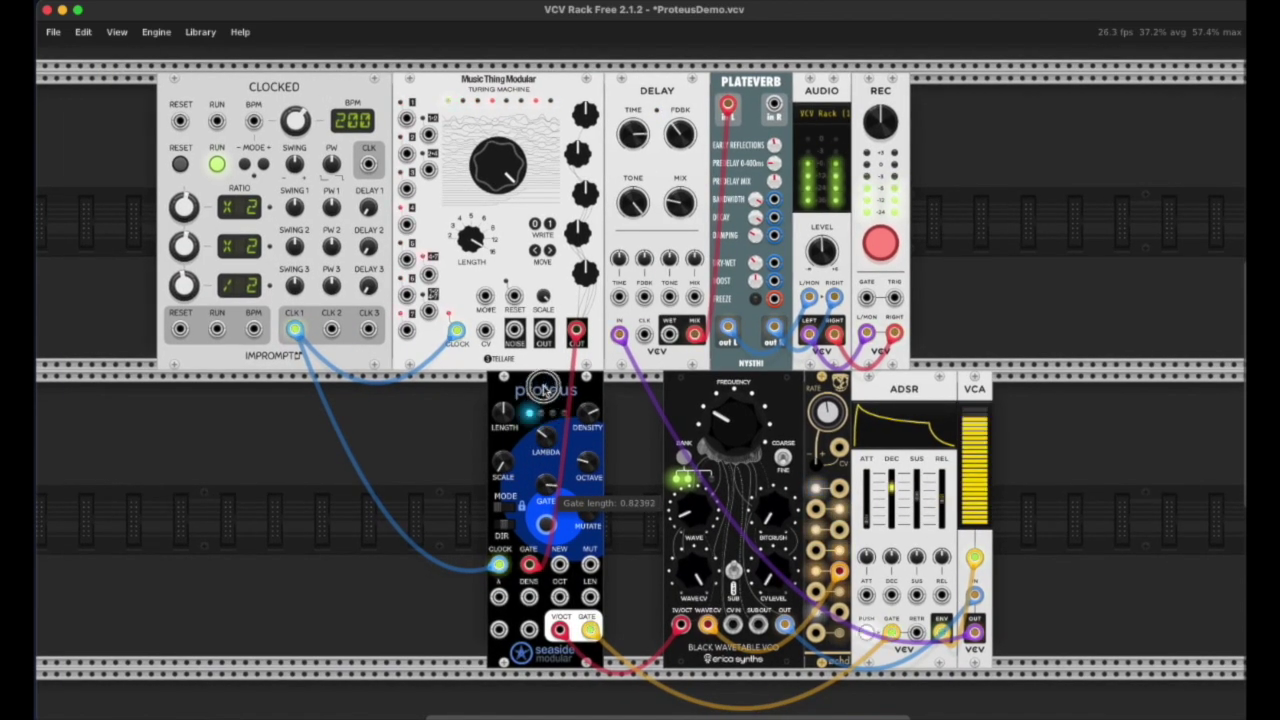
{"action": "left_click_drag", "start_coordinate": [545, 478], "coordinate": [550, 448]}
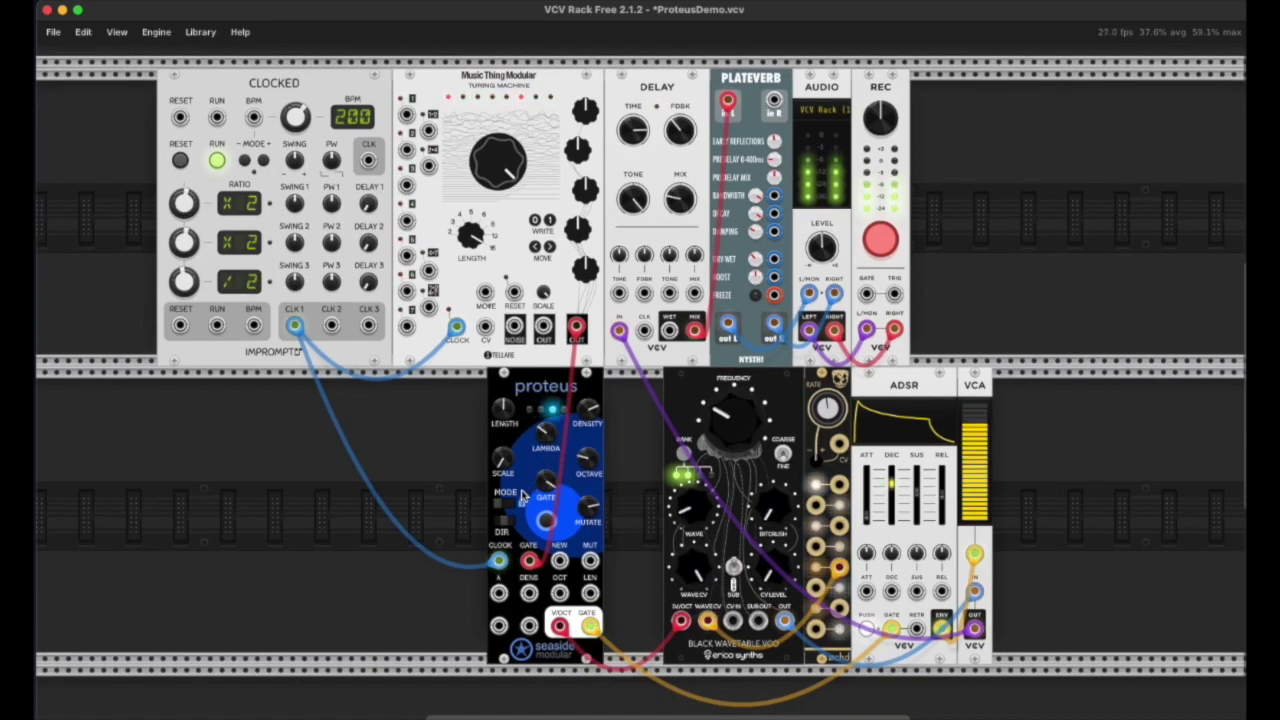
{"action": "left_click_drag", "start_coordinate": [556, 491], "coordinate": [552, 489]}
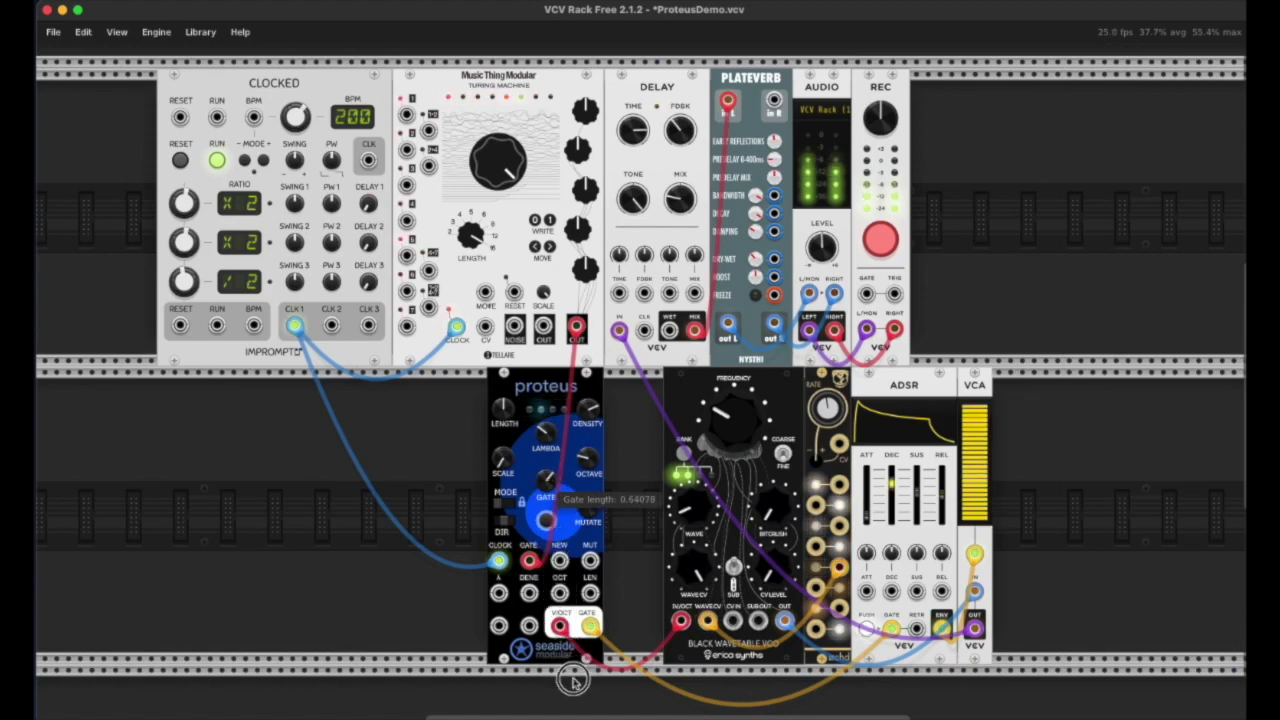
{"action": "left_click_drag", "start_coordinate": [545, 478], "coordinate": [562, 678]}
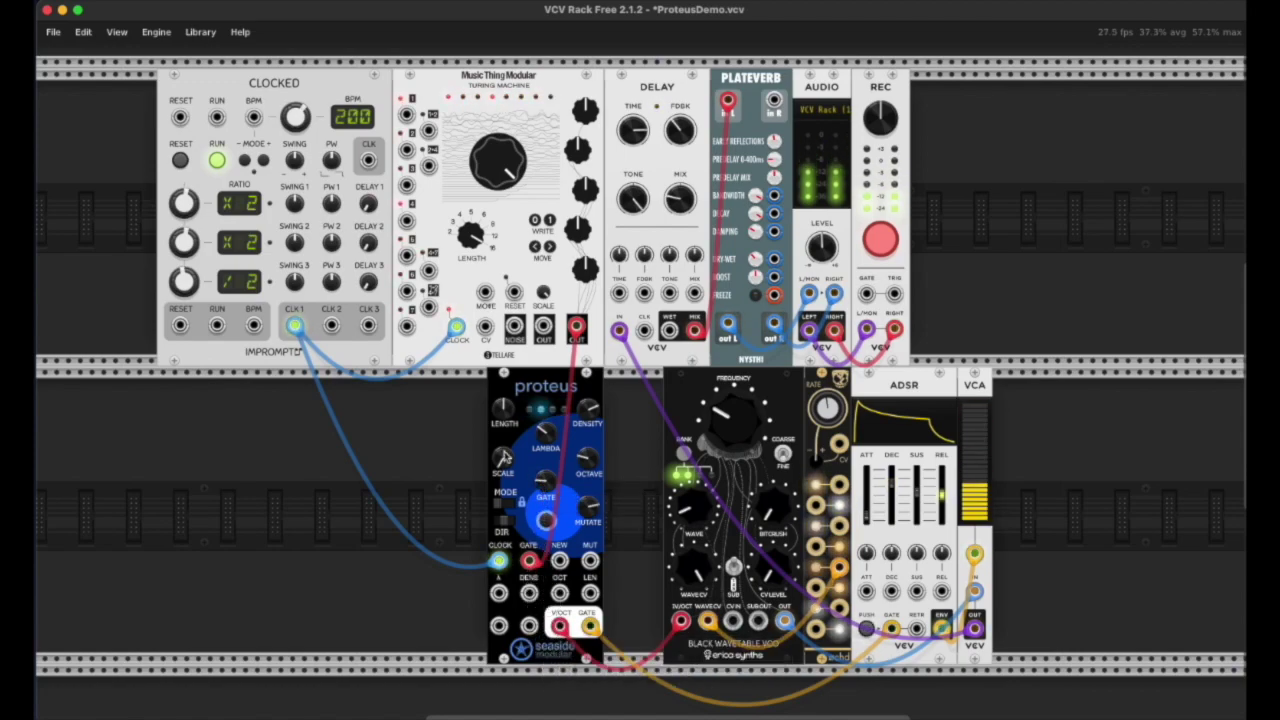
Set the first CLOCKED ratio to /4 and lengthen the Proteus gate slightly
{"action": "left_click_drag", "start_coordinate": [183, 205], "coordinate": [179, 280]}
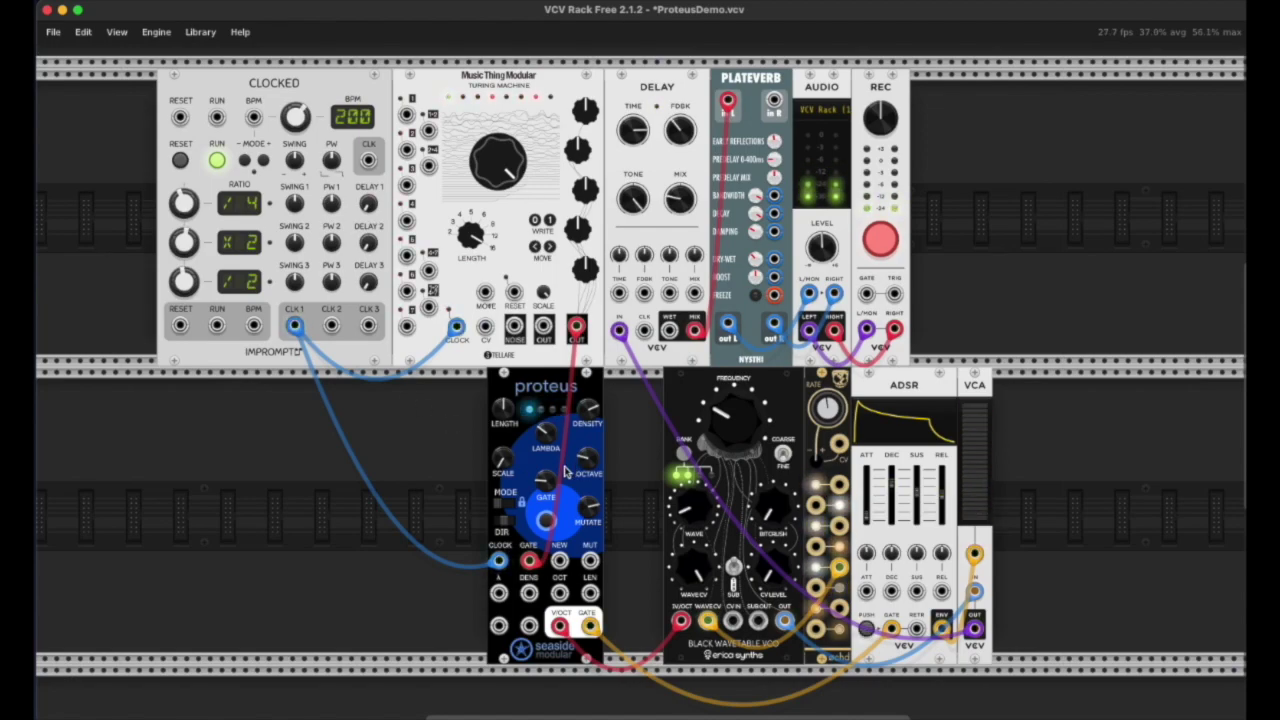
{"action": "mouse_move", "coordinate": [549, 487]}
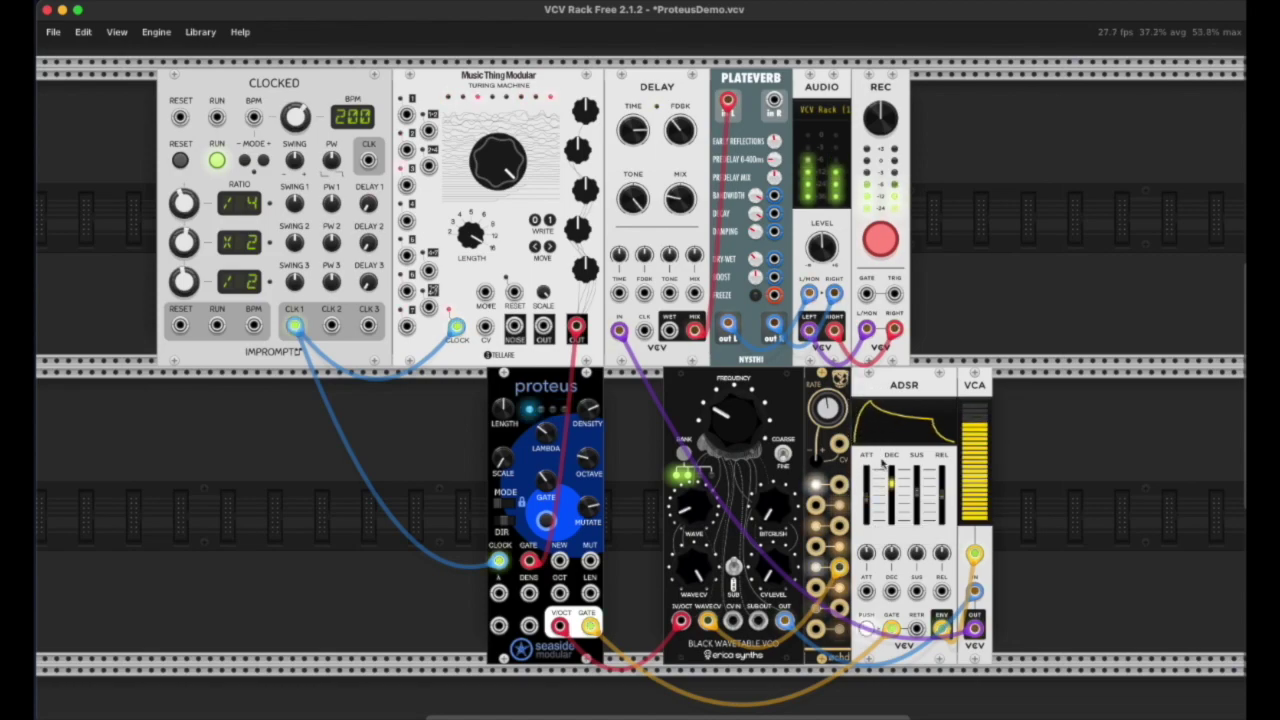
Fine-tune the attack and release times of the ADSR envelope
{"action": "mouse_move", "coordinate": [868, 495]}
{"action": "left_mouse_down"}
{"action": "mouse_move", "coordinate": [868, 478]}
{"action": "mouse_move", "coordinate": [867, 493]}
{"action": "left_mouse_up"}
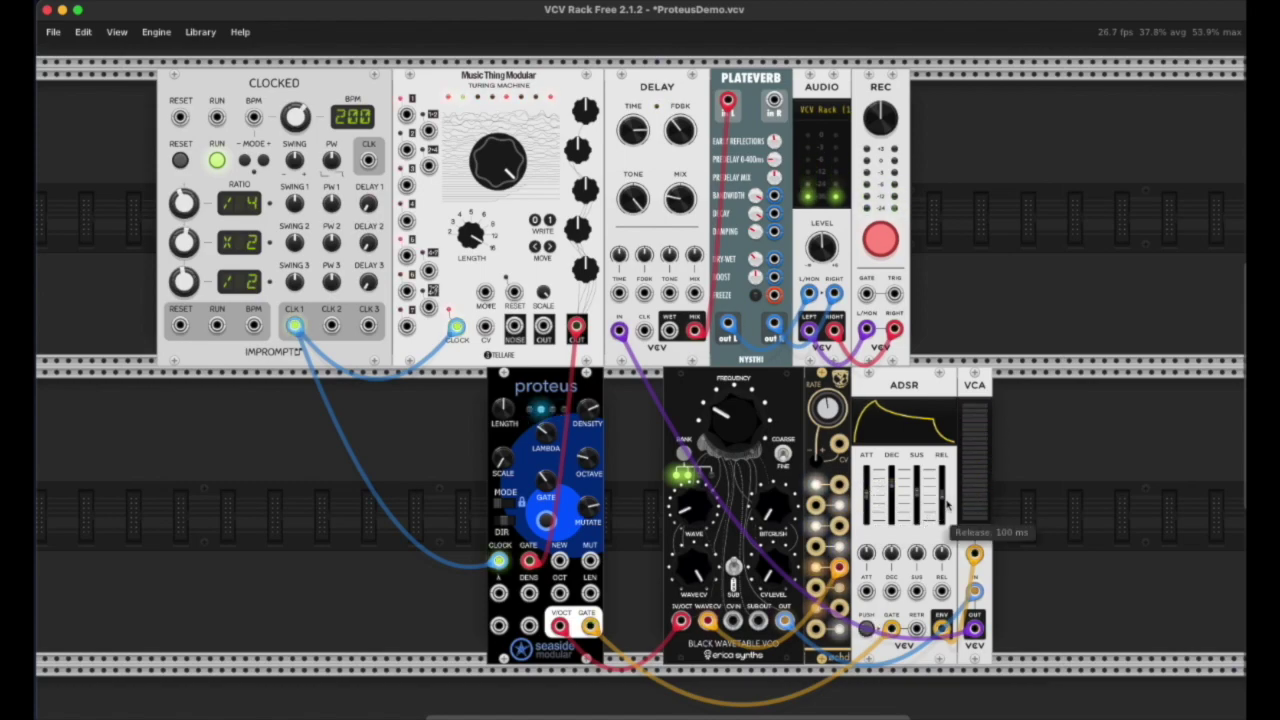
{"action": "left_click_drag", "start_coordinate": [947, 506], "coordinate": [946, 488]}
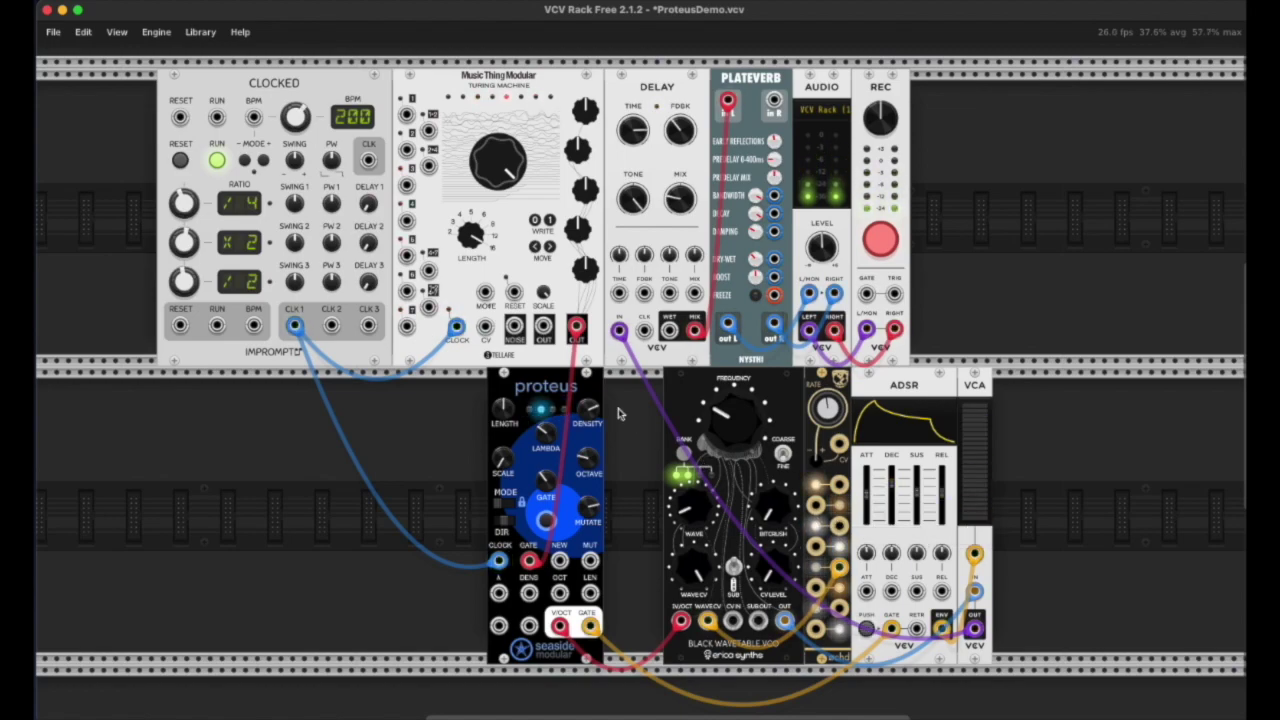
Reduce the Proteus sequence length through 8 beats to 4 beats
{"action": "mouse_move", "coordinate": [503, 410]}
{"action": "left_click_drag", "start_coordinate": [482, 446], "coordinate": [490, 540]}
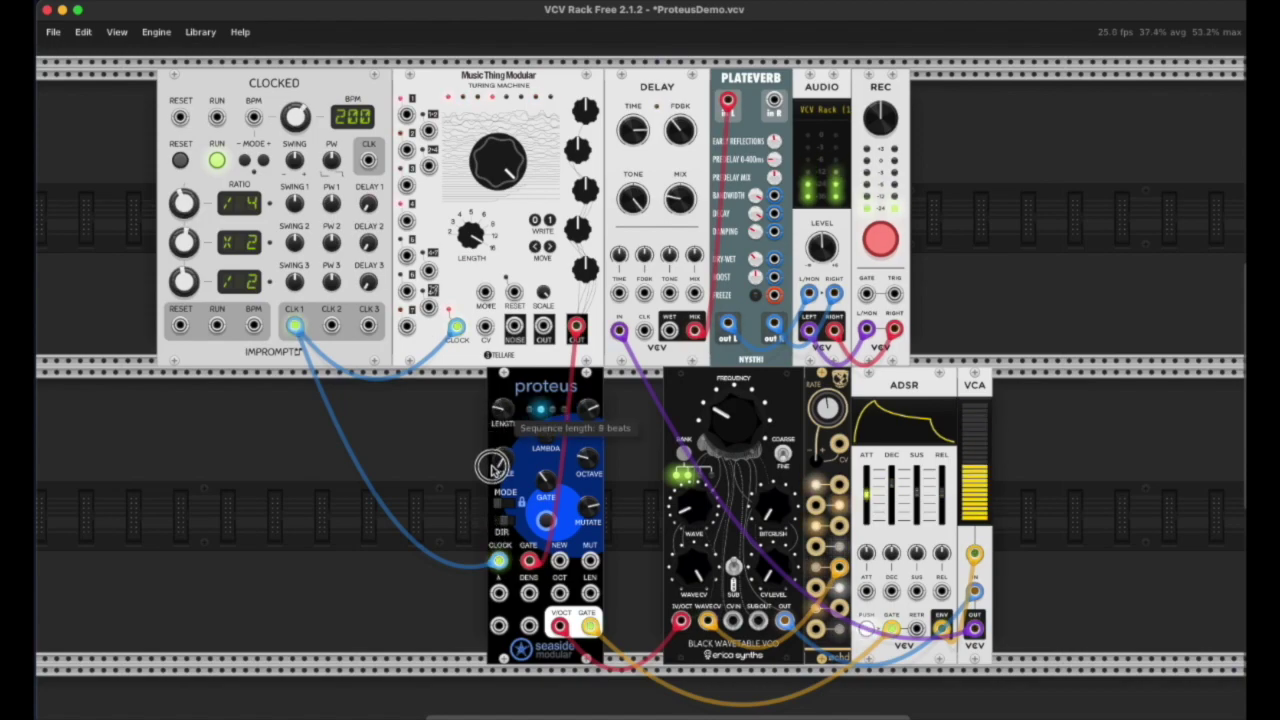
{"action": "left_click_drag", "start_coordinate": [500, 420], "coordinate": [500, 482]}
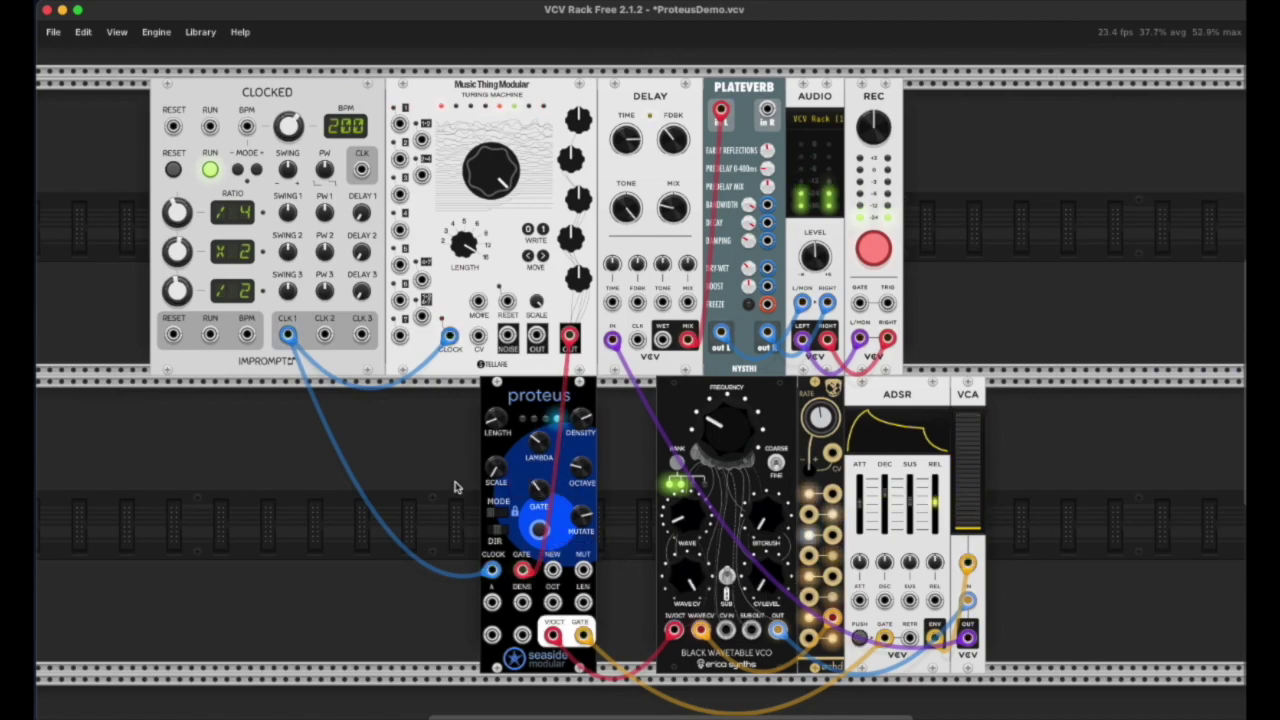
Raise the first CLOCKED ratio through x1 to x2 and shorten the ADSR attack to a few milliseconds
{"action": "left_click_drag", "start_coordinate": [178, 215], "coordinate": [165, 165]}
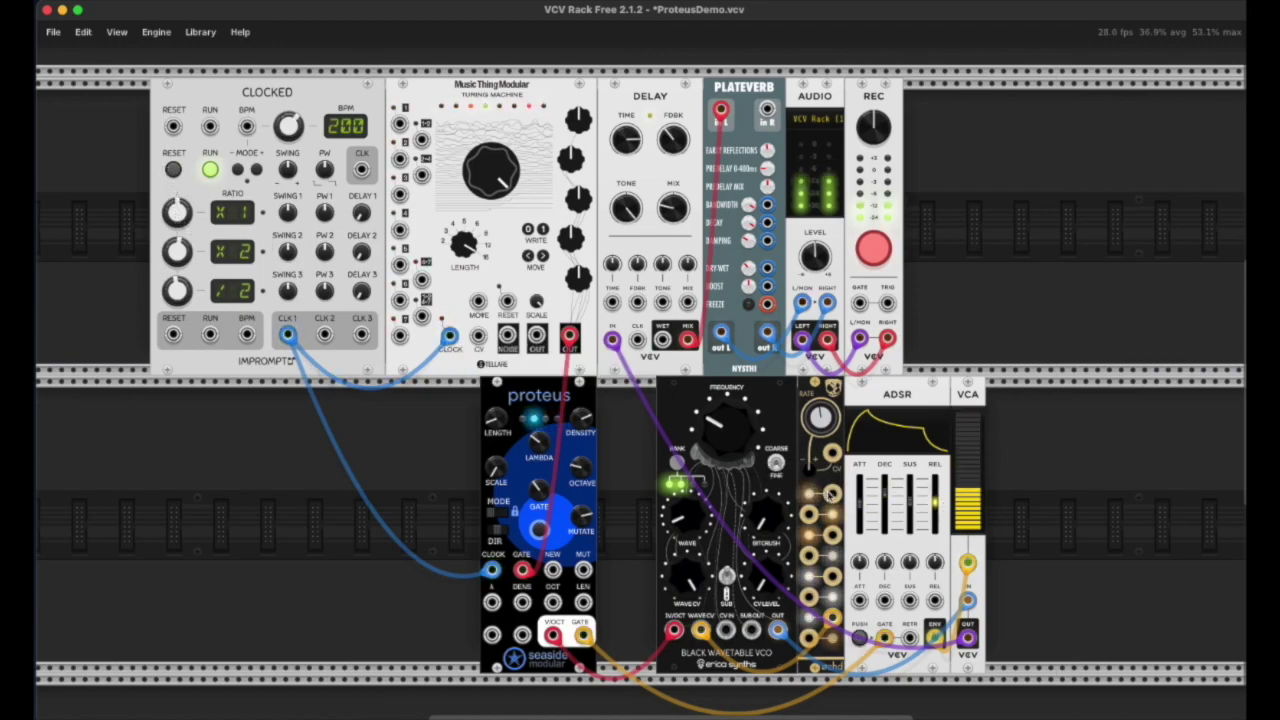
{"action": "left_click_drag", "start_coordinate": [861, 515], "coordinate": [860, 610]}
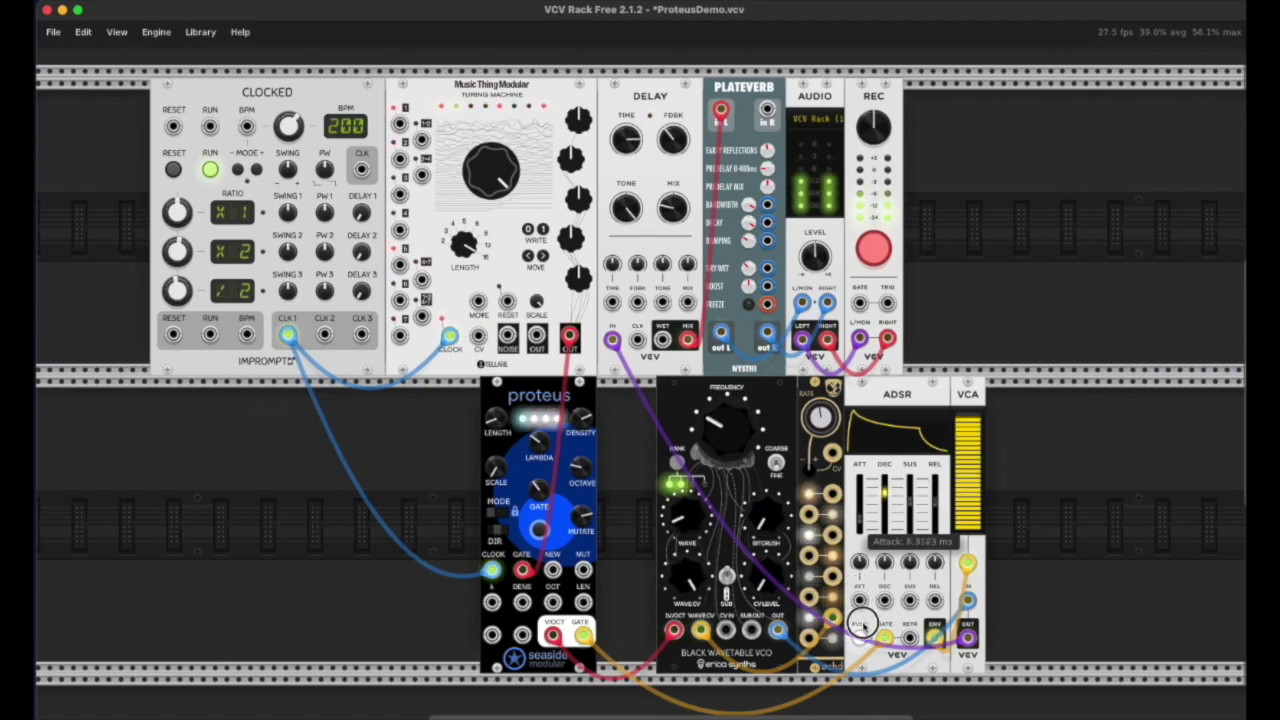
{"action": "left_click_drag", "start_coordinate": [174, 208], "coordinate": [178, 200]}
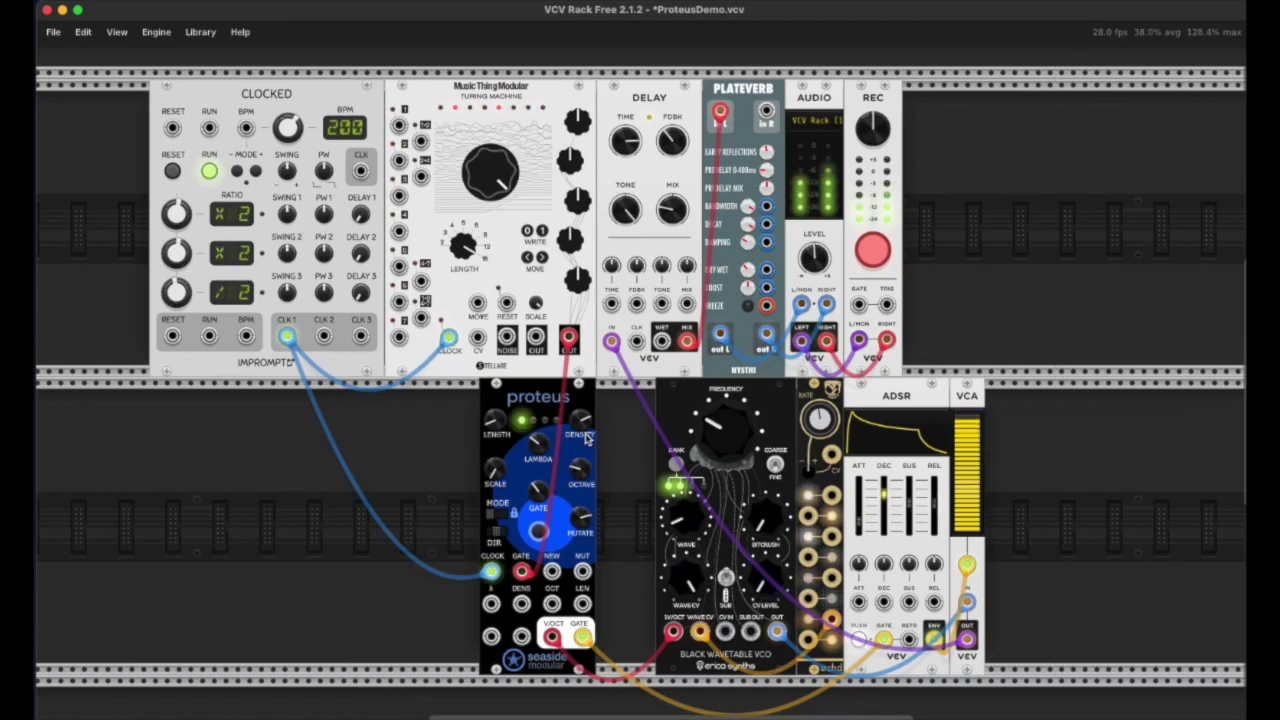
Adjust the Proteus sequence length
{"action": "mouse_move", "coordinate": [490, 428]}
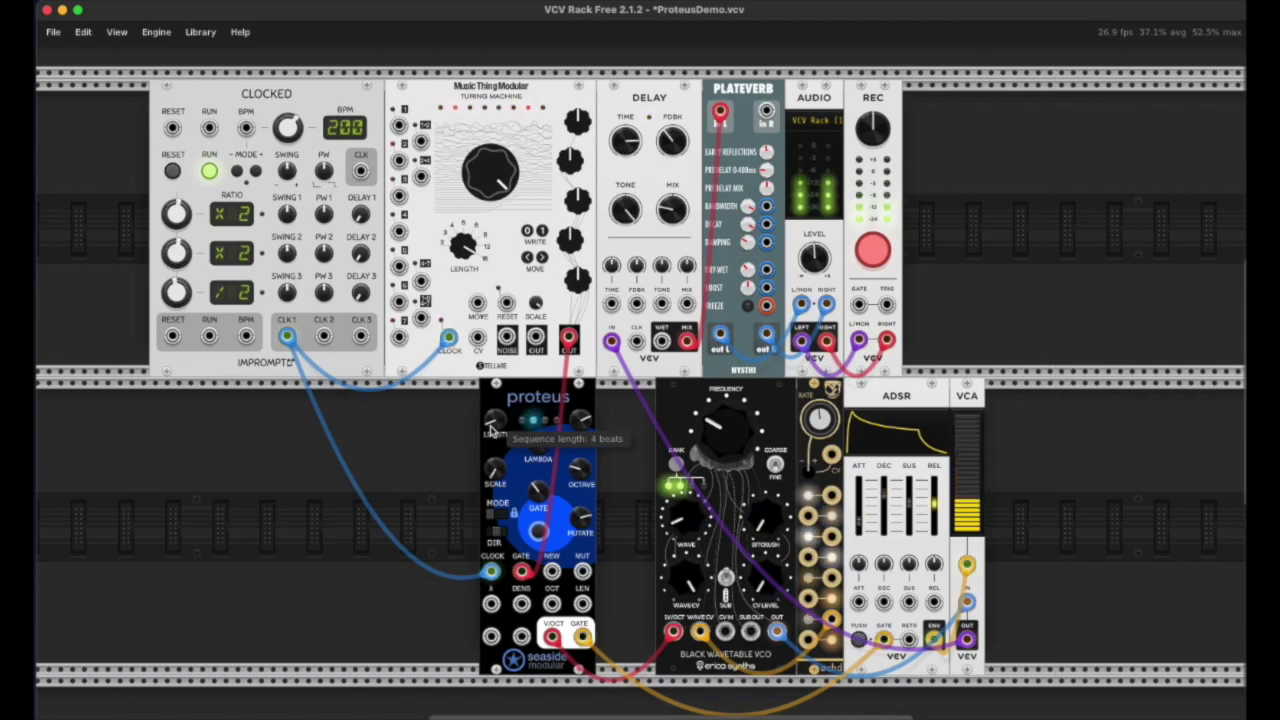
{"action": "mouse_move", "coordinate": [490, 428]}
{"action": "left_mouse_down"}
{"action": "mouse_move", "coordinate": [522, 86]}
{"action": "mouse_move", "coordinate": [483, 430]}
{"action": "left_mouse_up"}
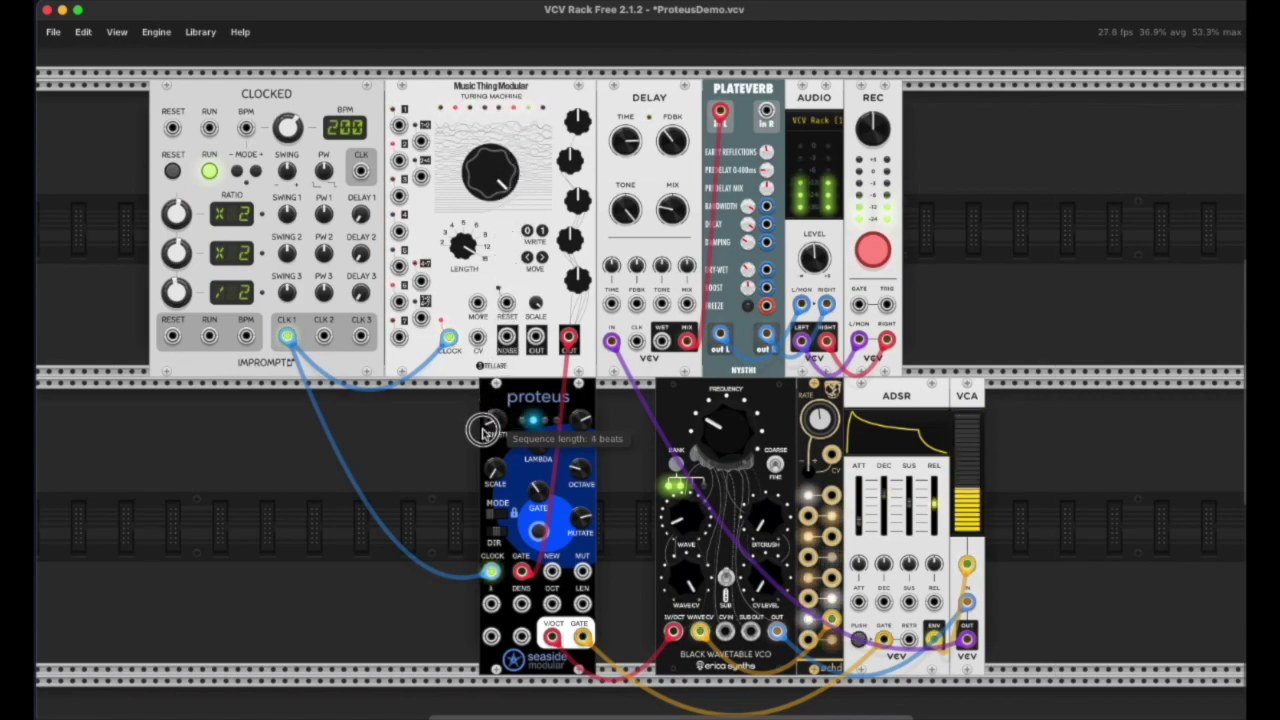